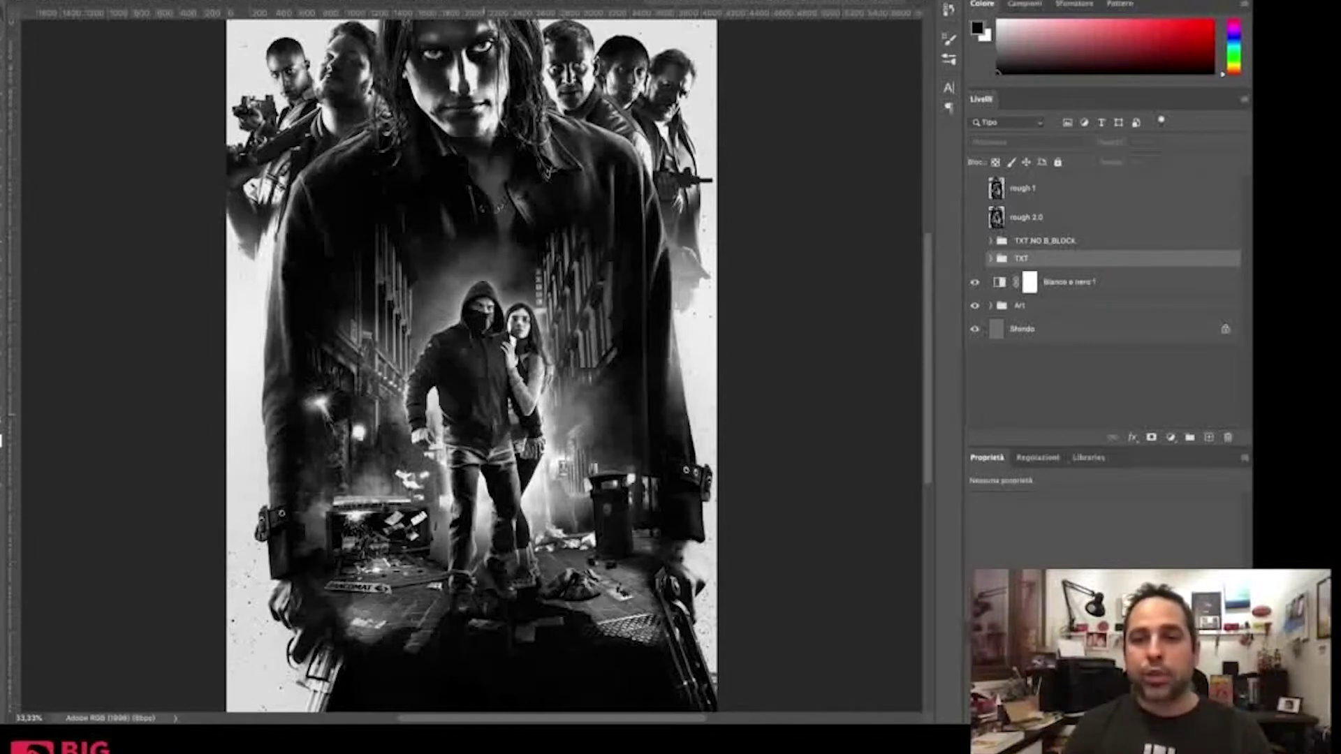
Step: Hide the Bianco e nero 1 adjustment layer and show the TXT group on the Jeeg Robot poster
{"action": "left_click", "coordinate": [975, 281]}
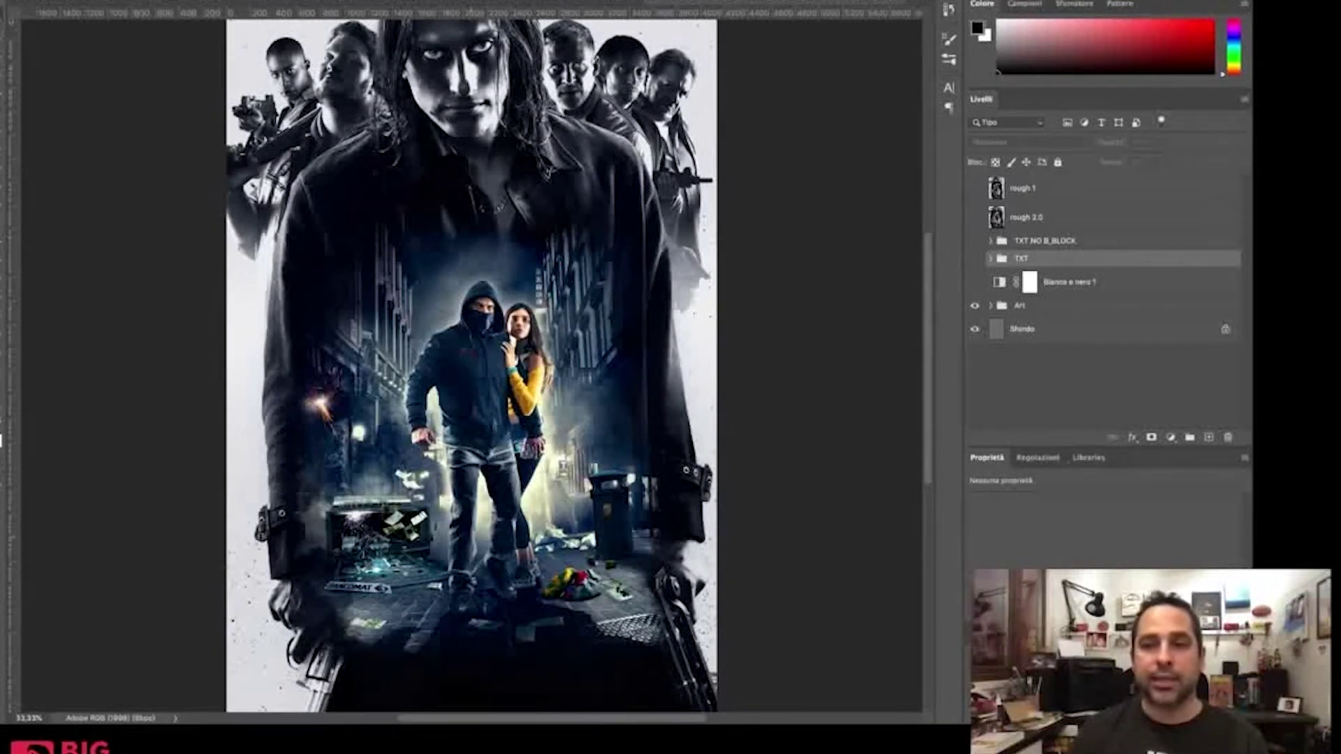
{"action": "key", "text": "super+comma"}
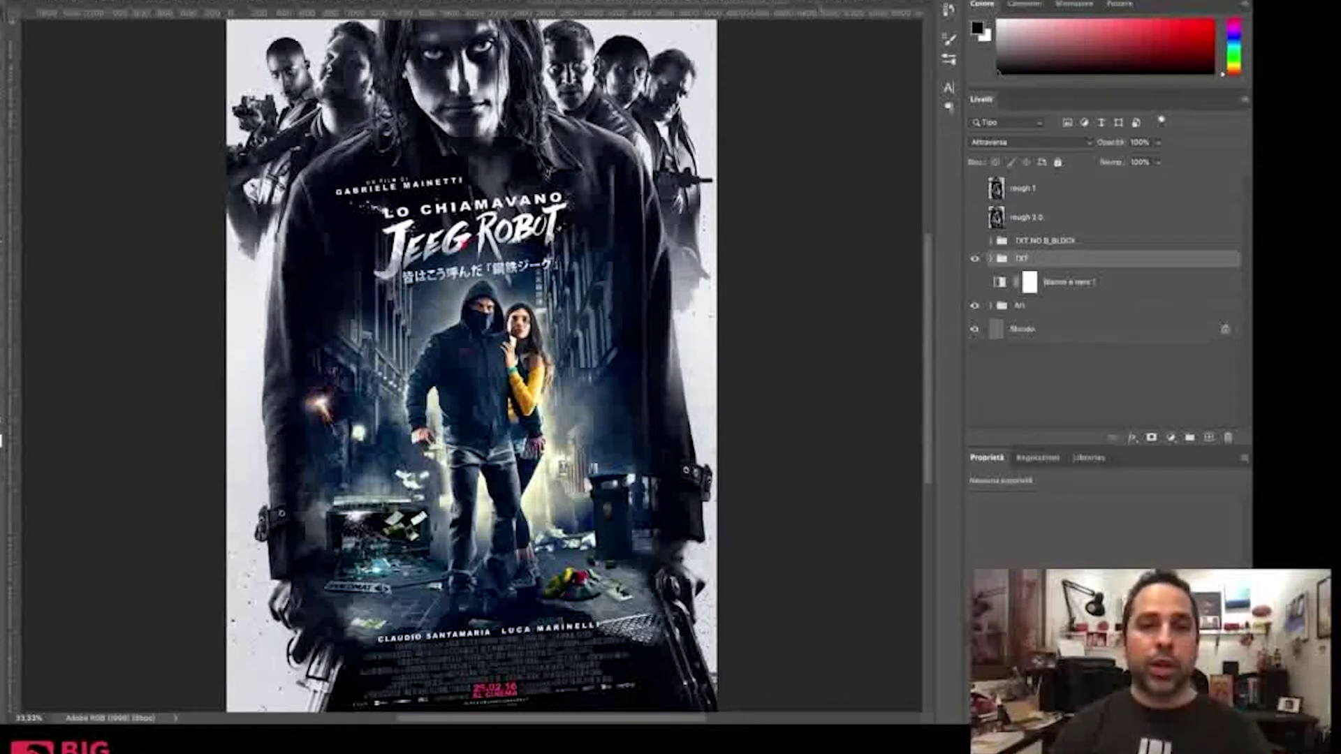
Step: Switch to the Gli Uomini d'Oro poster document, examine its title area, and hide the -rough- layer
{"action": "key", "text": "ctrl+Tab"}
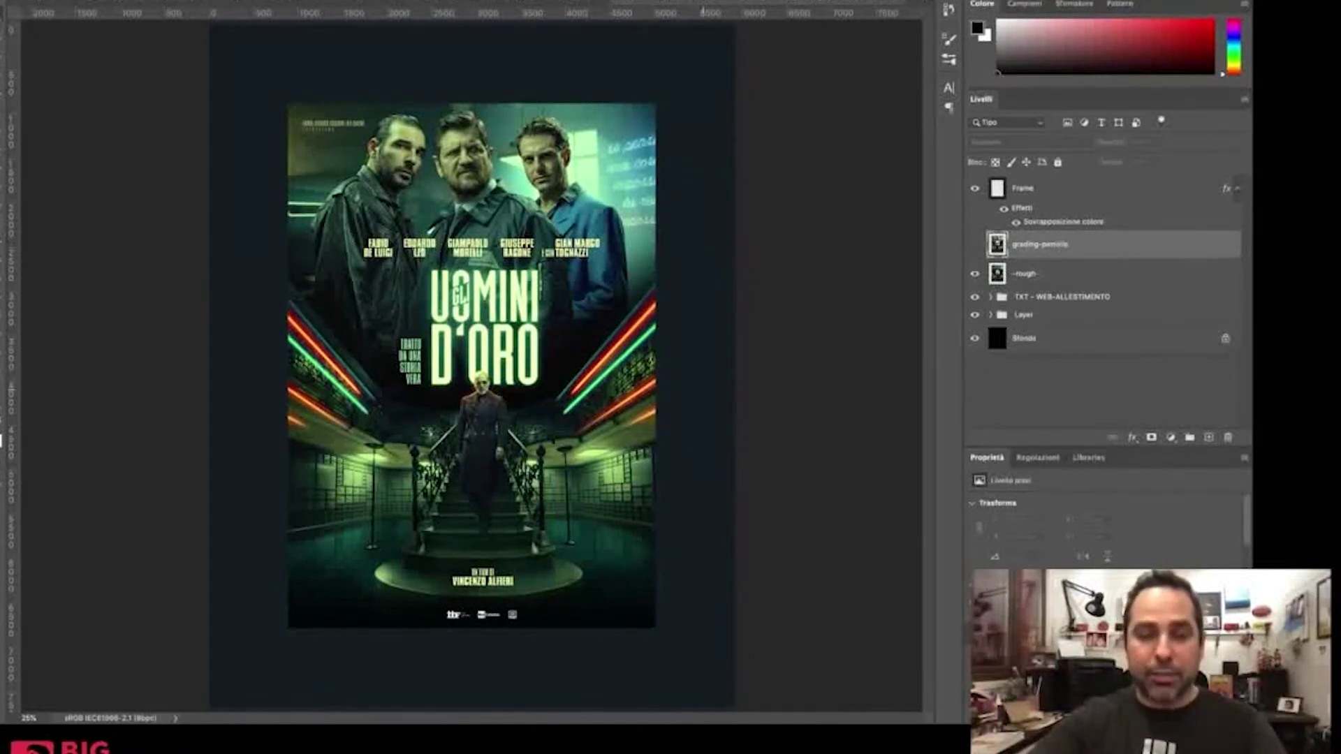
{"action": "key", "text": "ctrl+plus"}
{"action": "key", "text": "ctrl+plus"}
{"action": "key", "text": "ctrl+plus"}
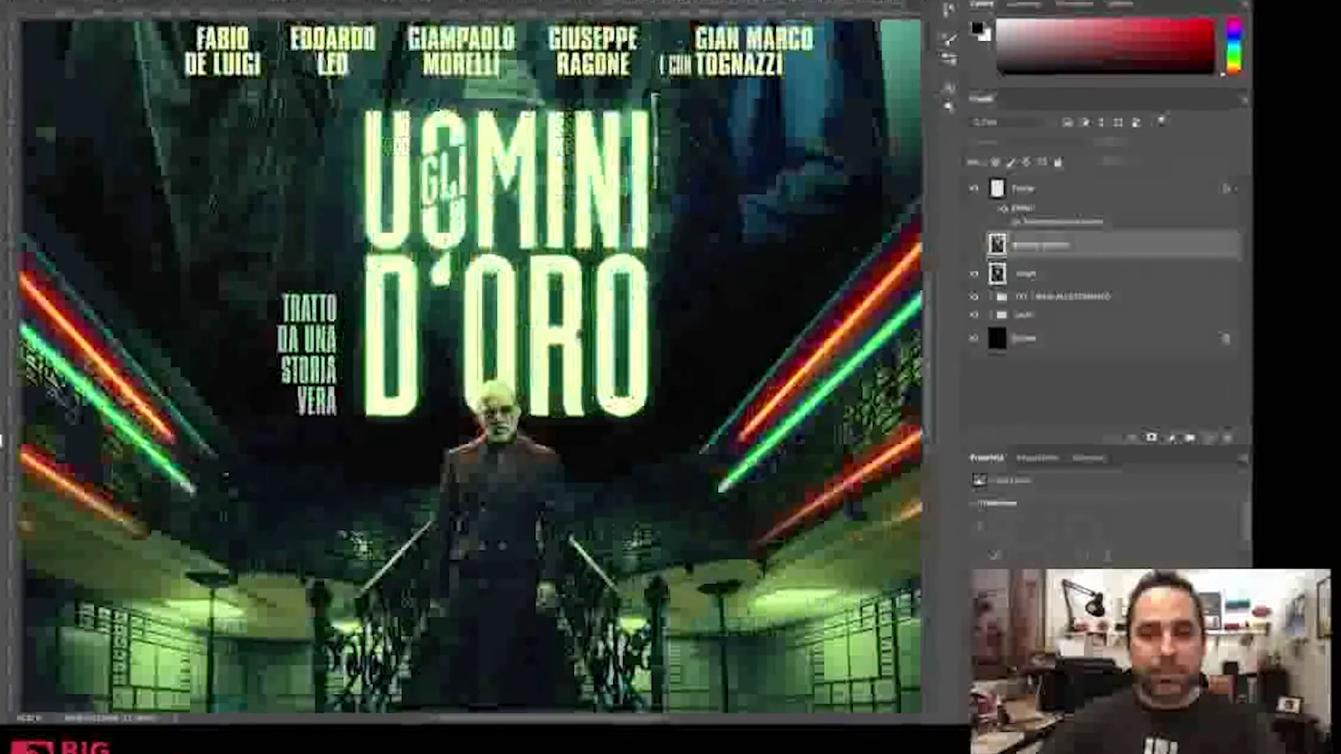
{"action": "key", "text": "ctrl+minus"}
{"action": "key", "text": "ctrl+minus"}
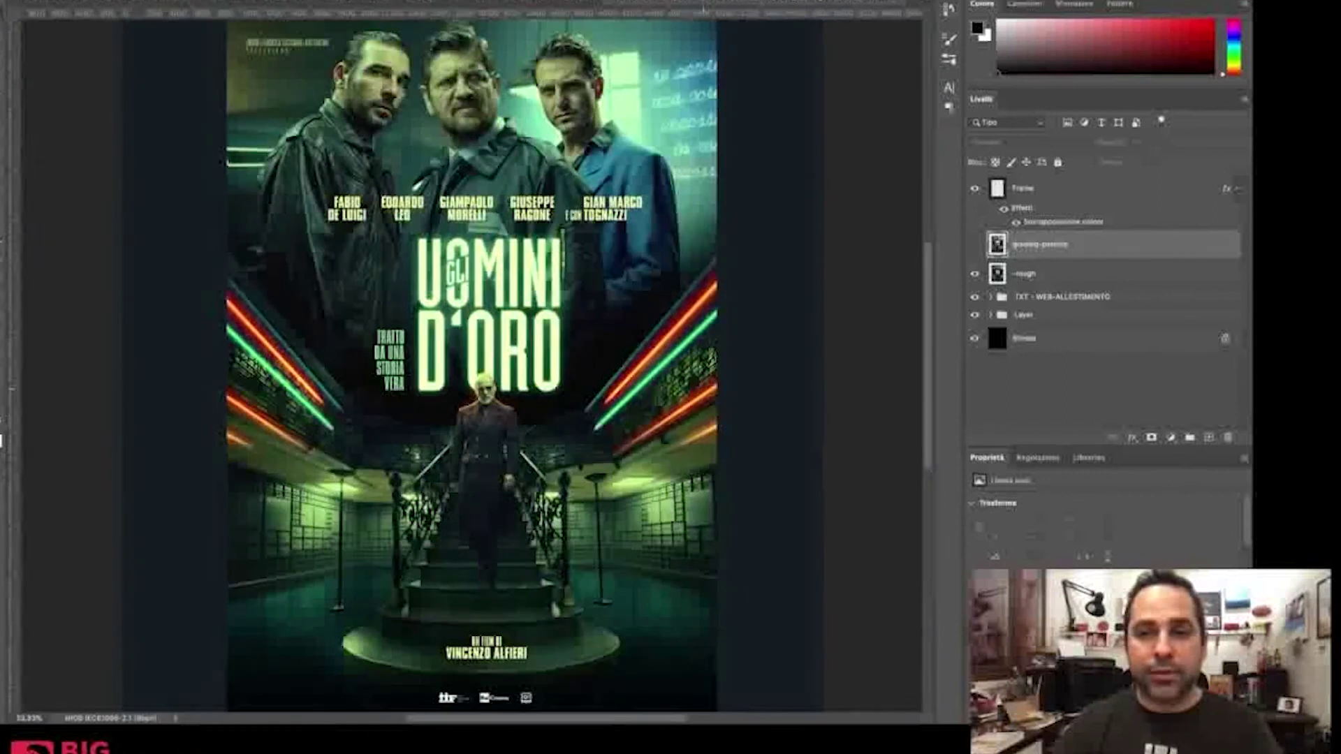
{"action": "left_click", "coordinate": [975, 273]}
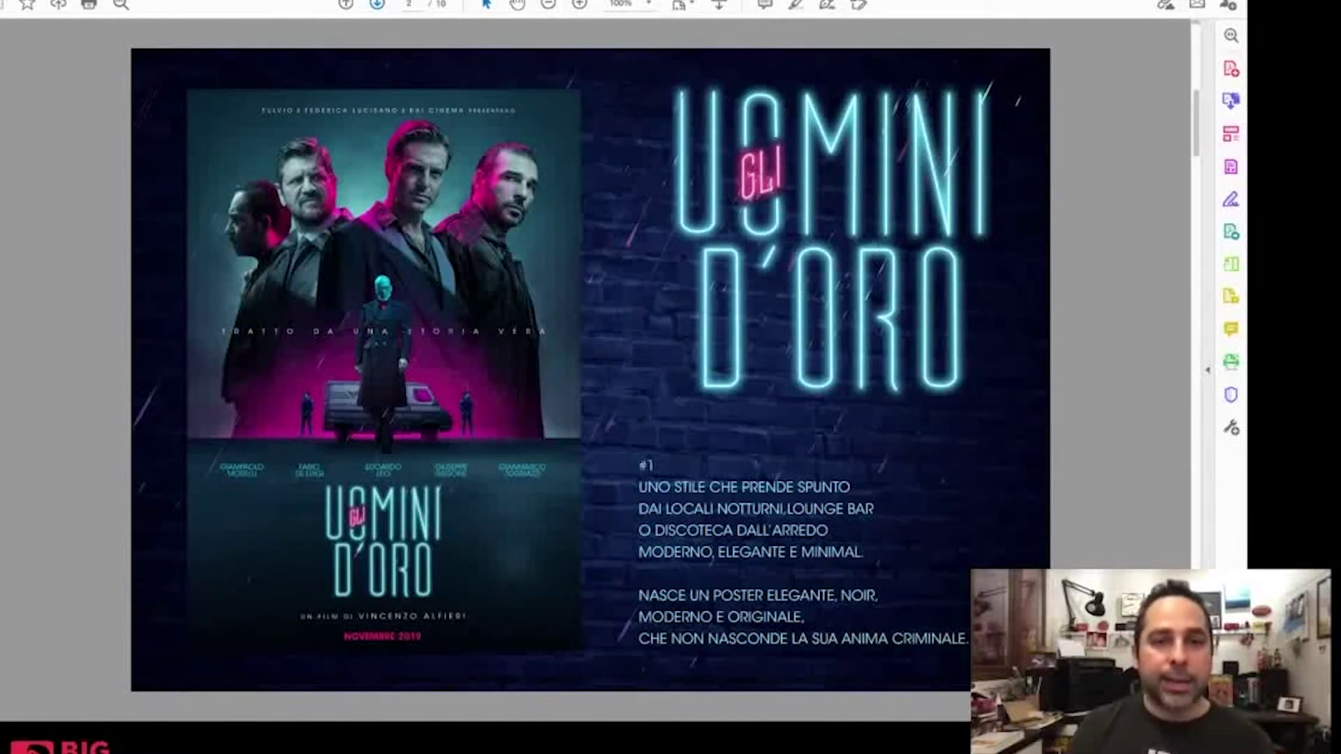
Step: Page through the Gli Uomini d'Oro PDF presentation from proposal #1 to the #2 - Artwork page
{"action": "key", "text": "Page_Down"}
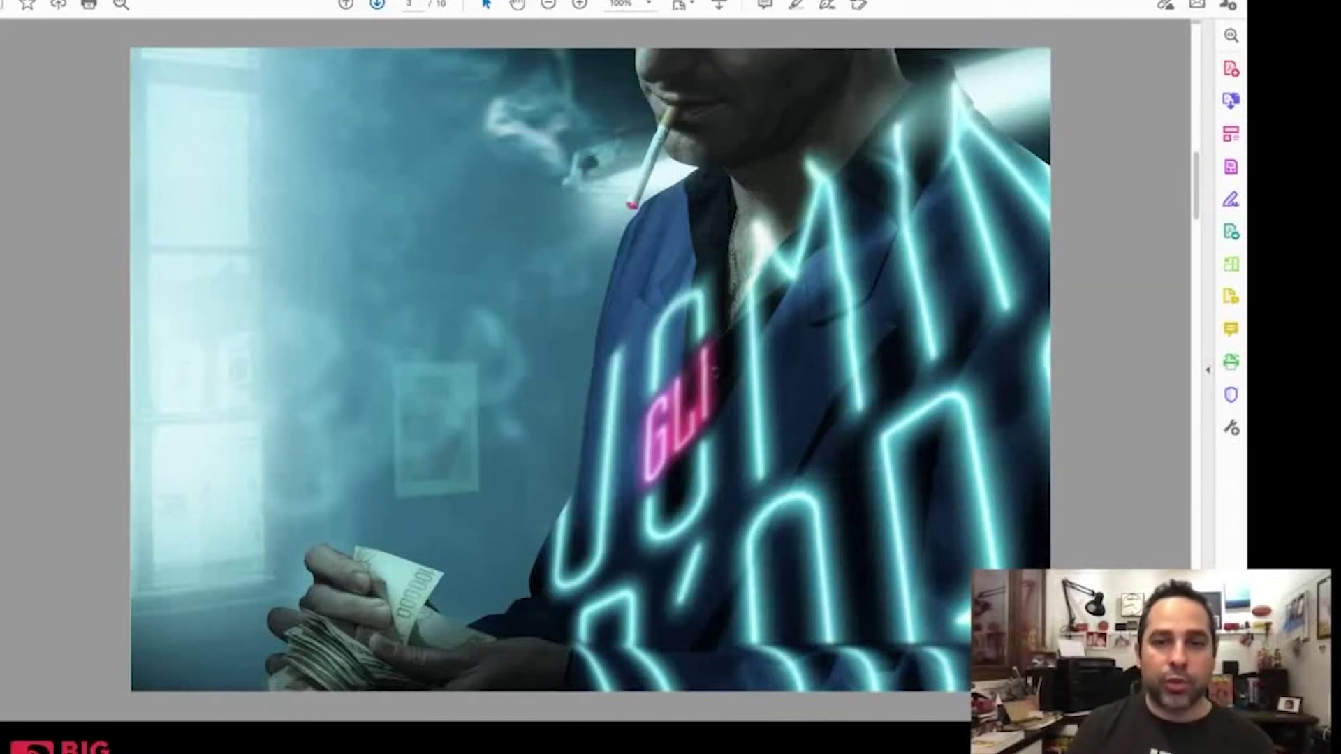
{"action": "key", "text": "Page_Down"}
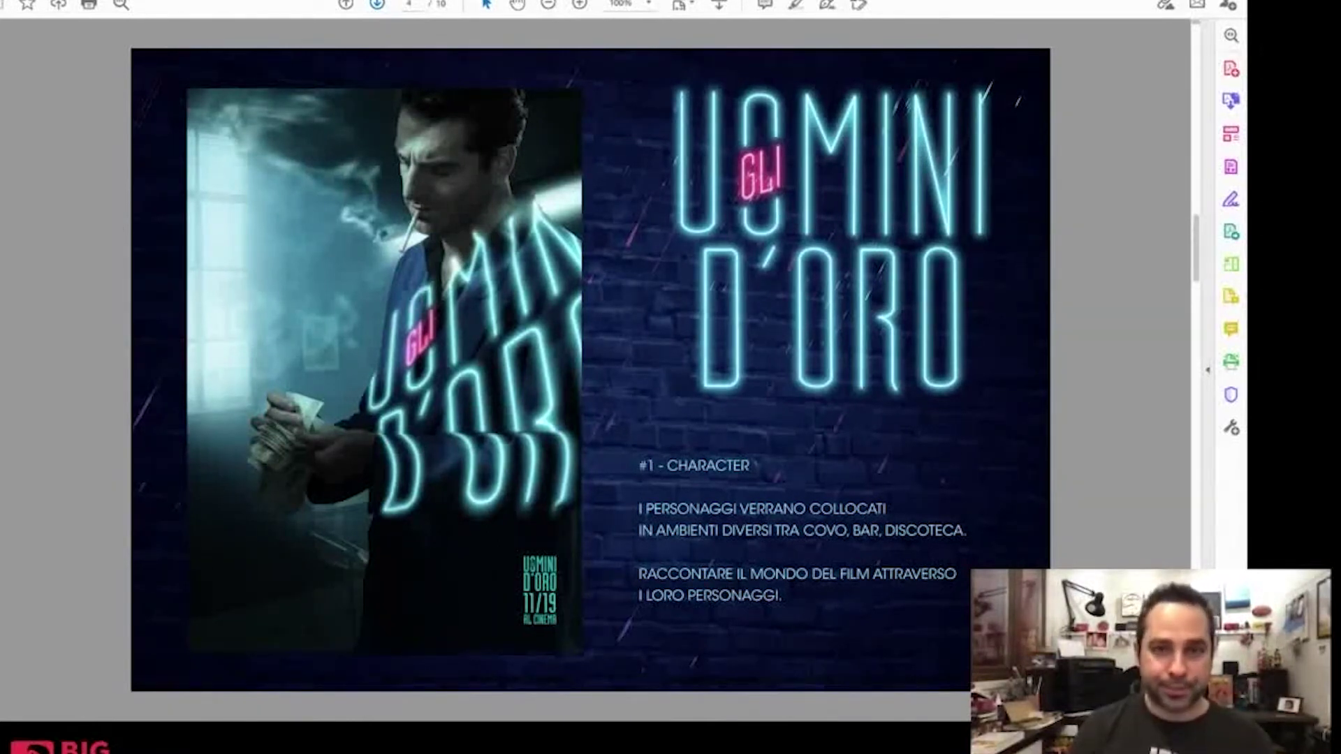
{"action": "key", "text": "Page_Down"}
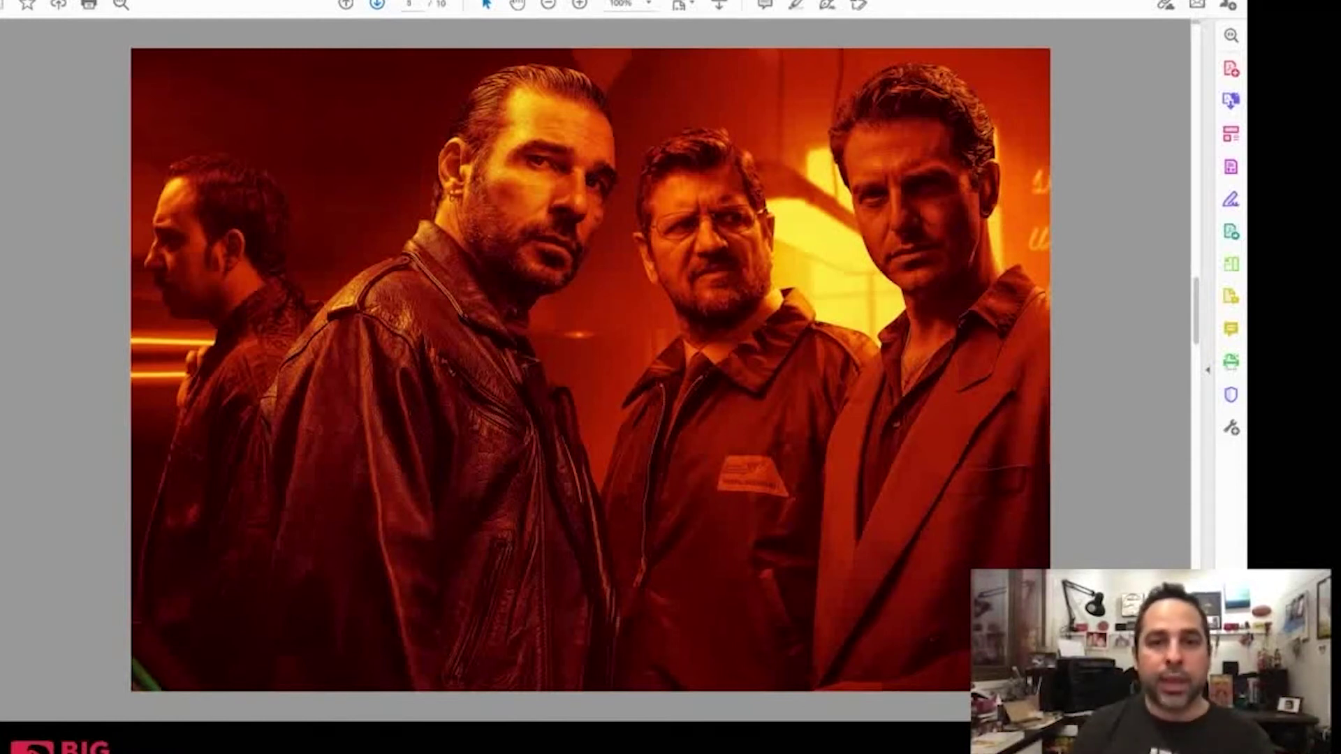
{"action": "key", "text": "Right"}
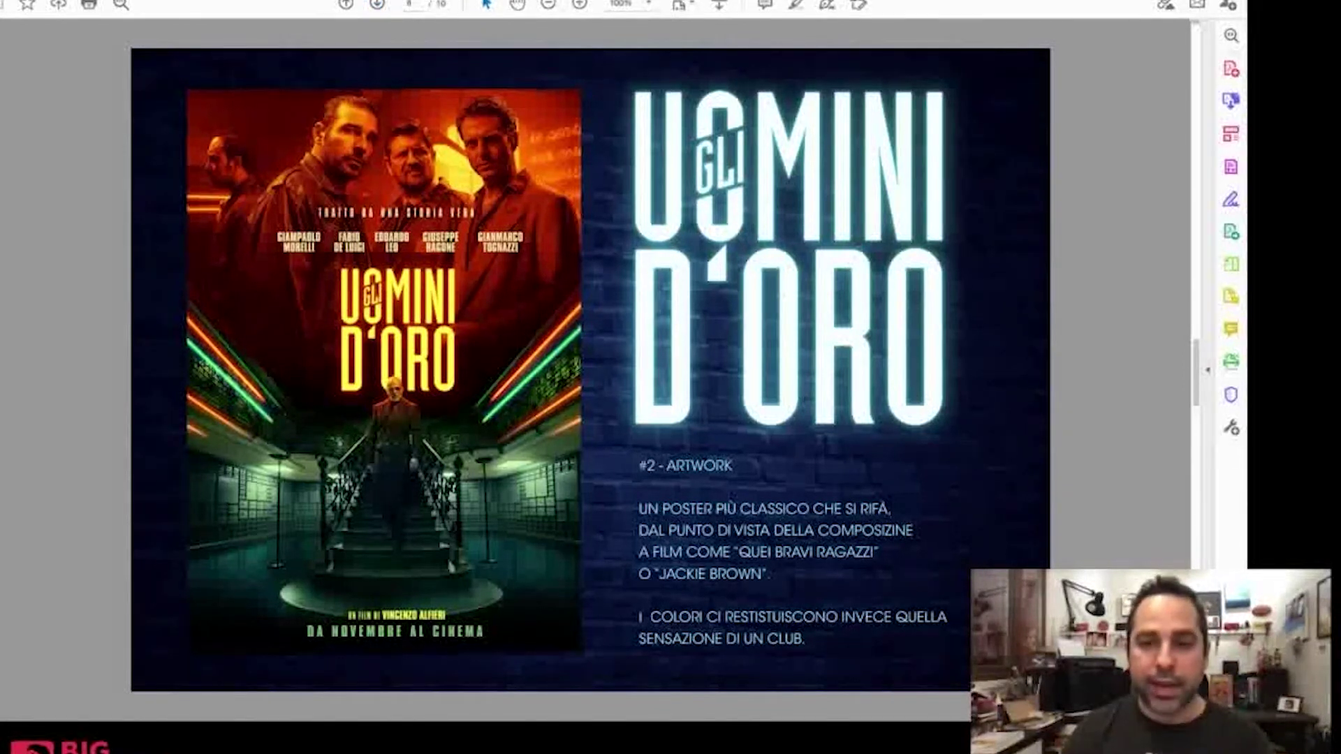
Step: Compare the PDF's #2 - Artwork page with the final Gli Uomini d'Oro poster in Photoshop, ending on the Photoshop poster
{"action": "key", "text": "super+Tab"}
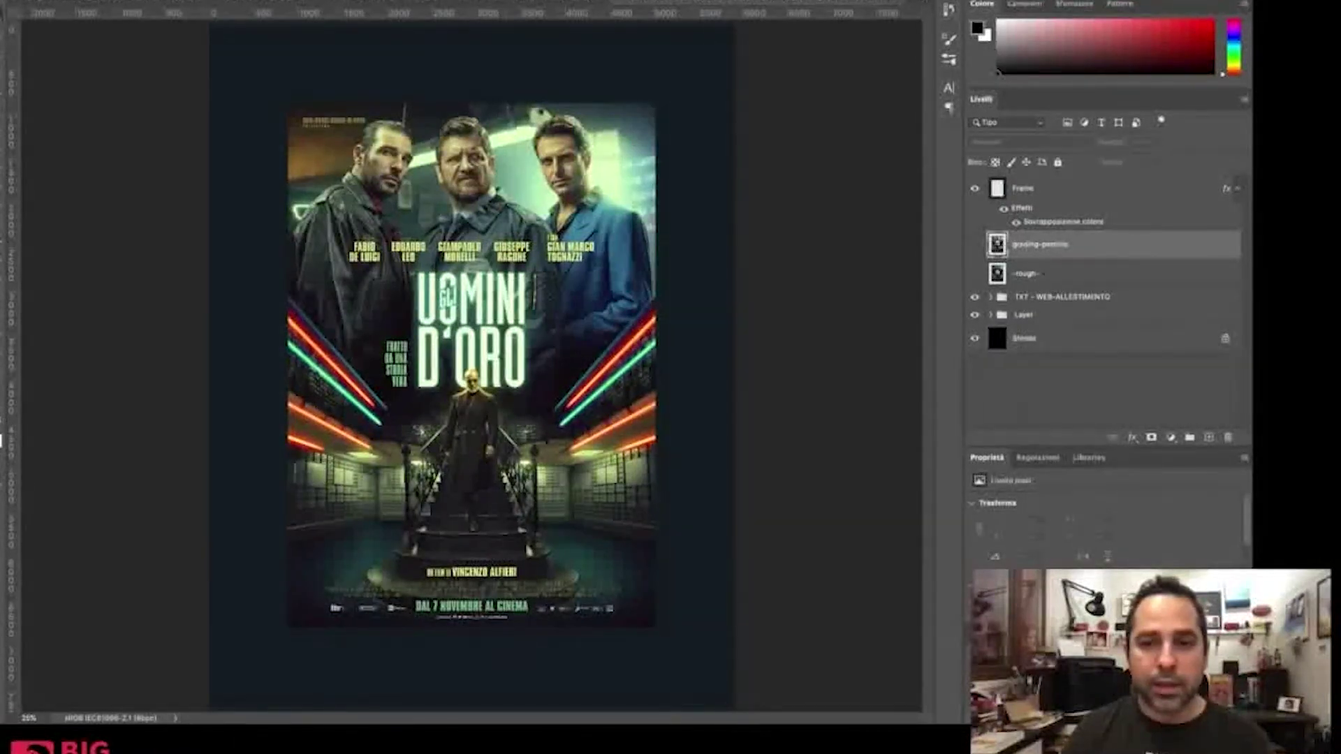
{"action": "key", "text": "super+Tab"}
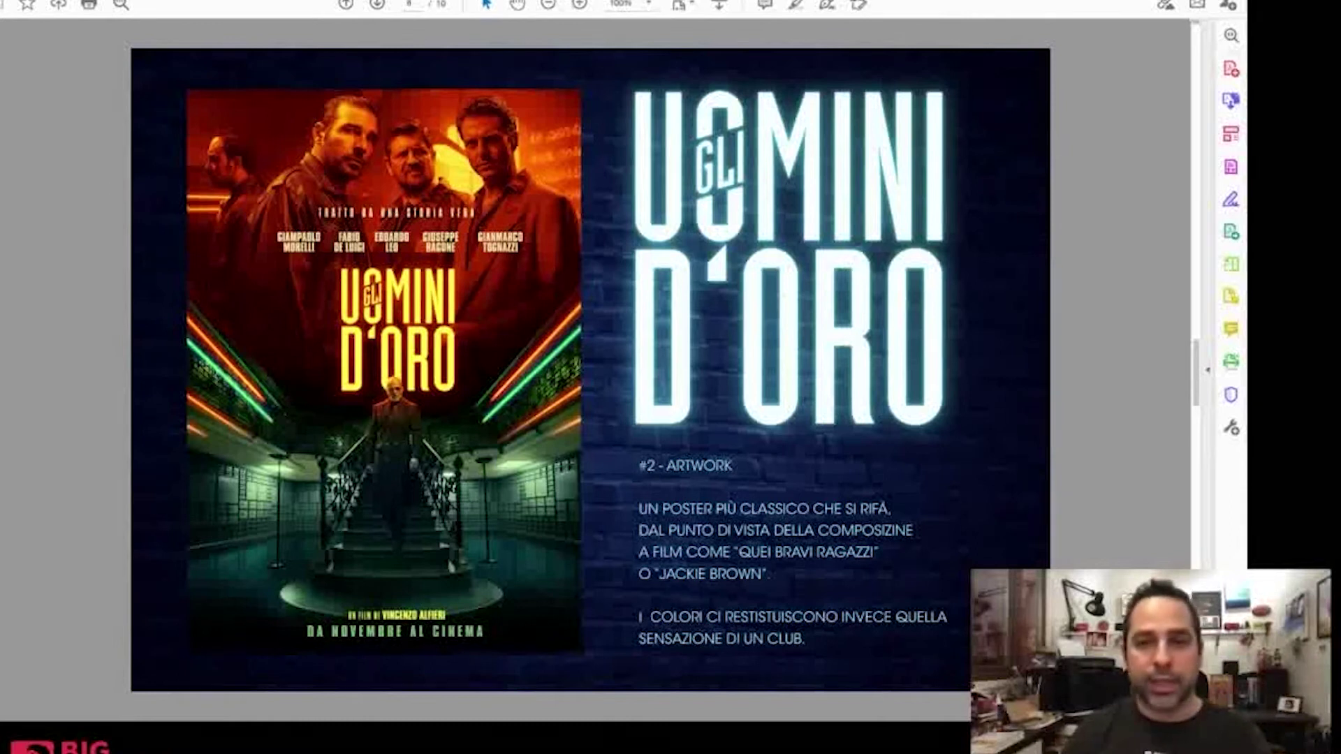
{"action": "key", "text": "super+Tab"}
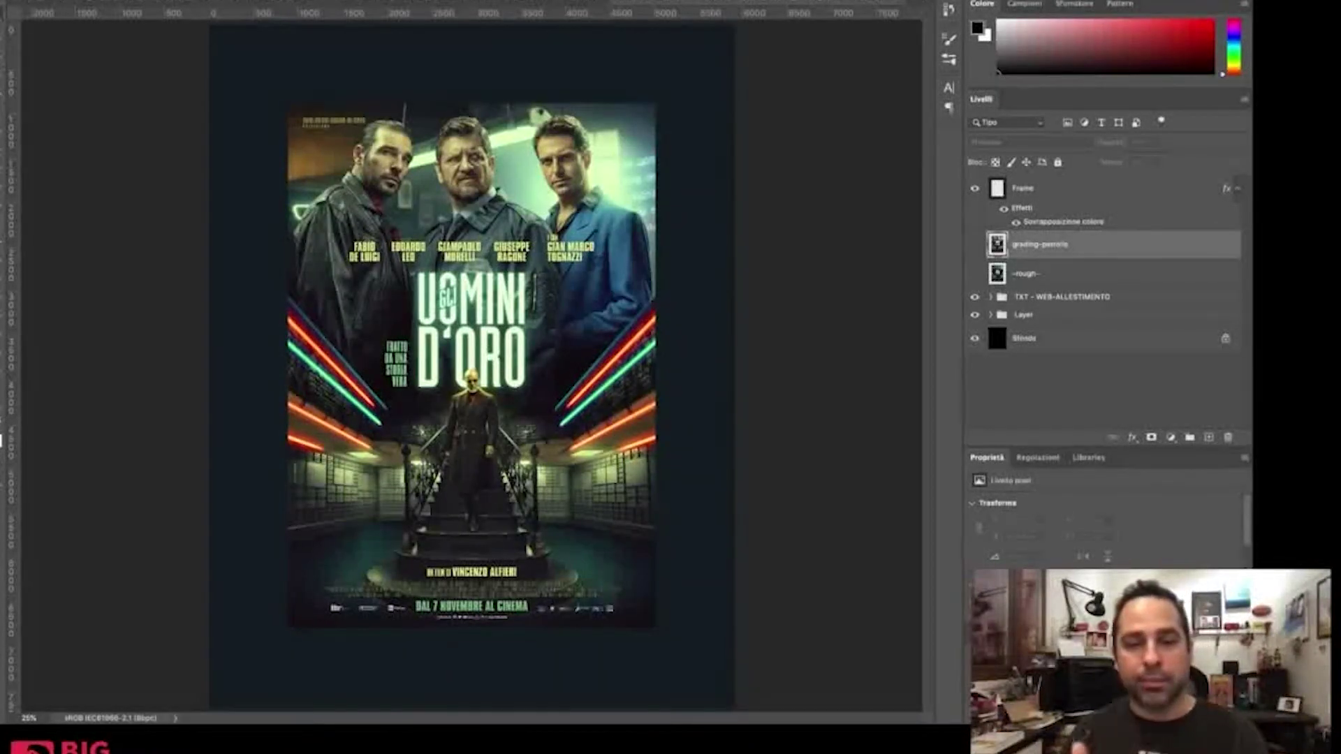
{"action": "key", "text": "super+Tab"}
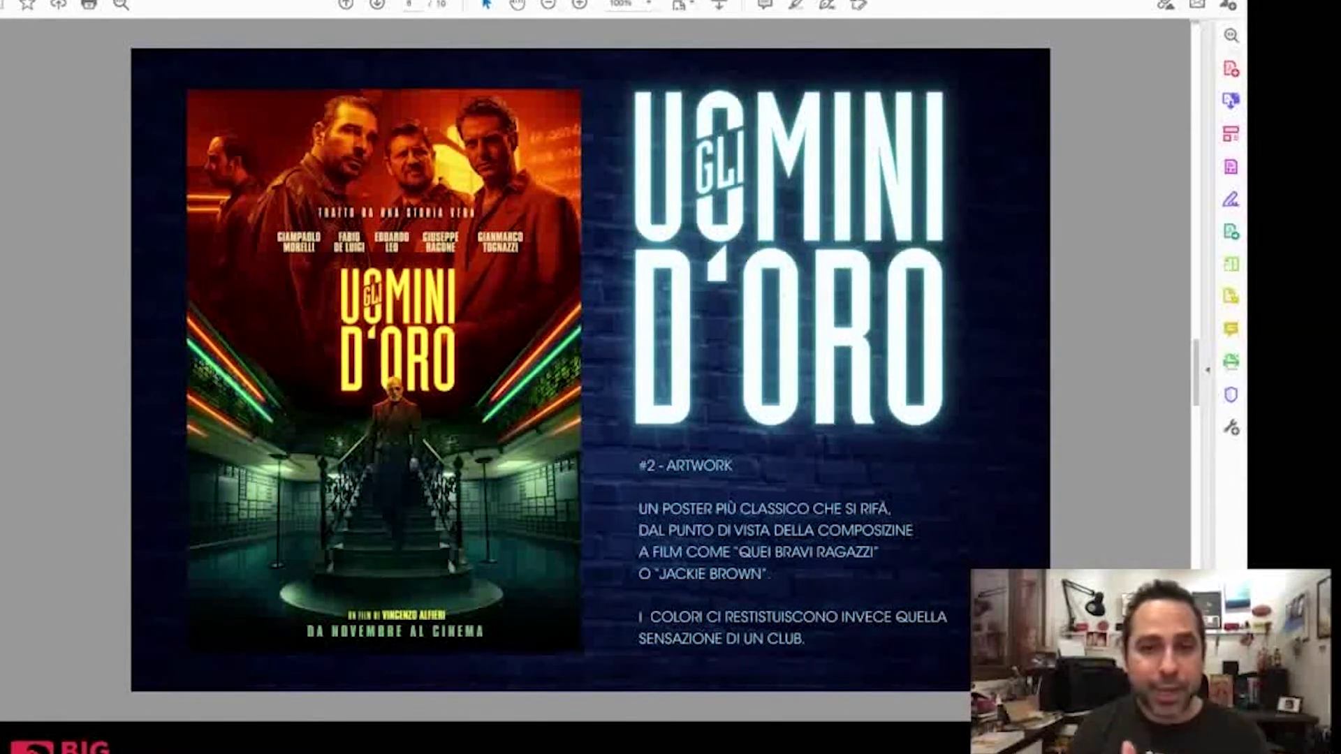
{"action": "key", "text": "super+Tab"}
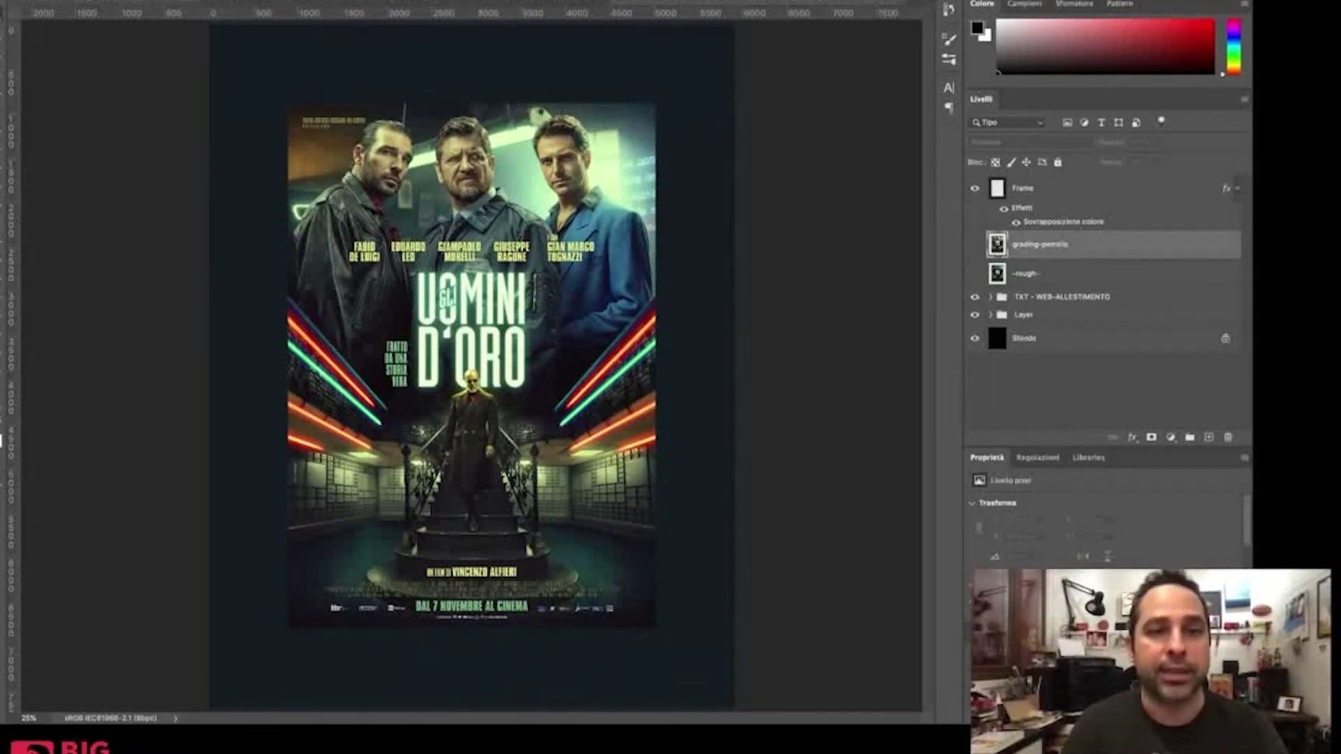
Step: Compare the Freaks Out poster document with the source photo of its walking characters, ending on the poster
{"action": "key", "text": "ctrl+Tab"}
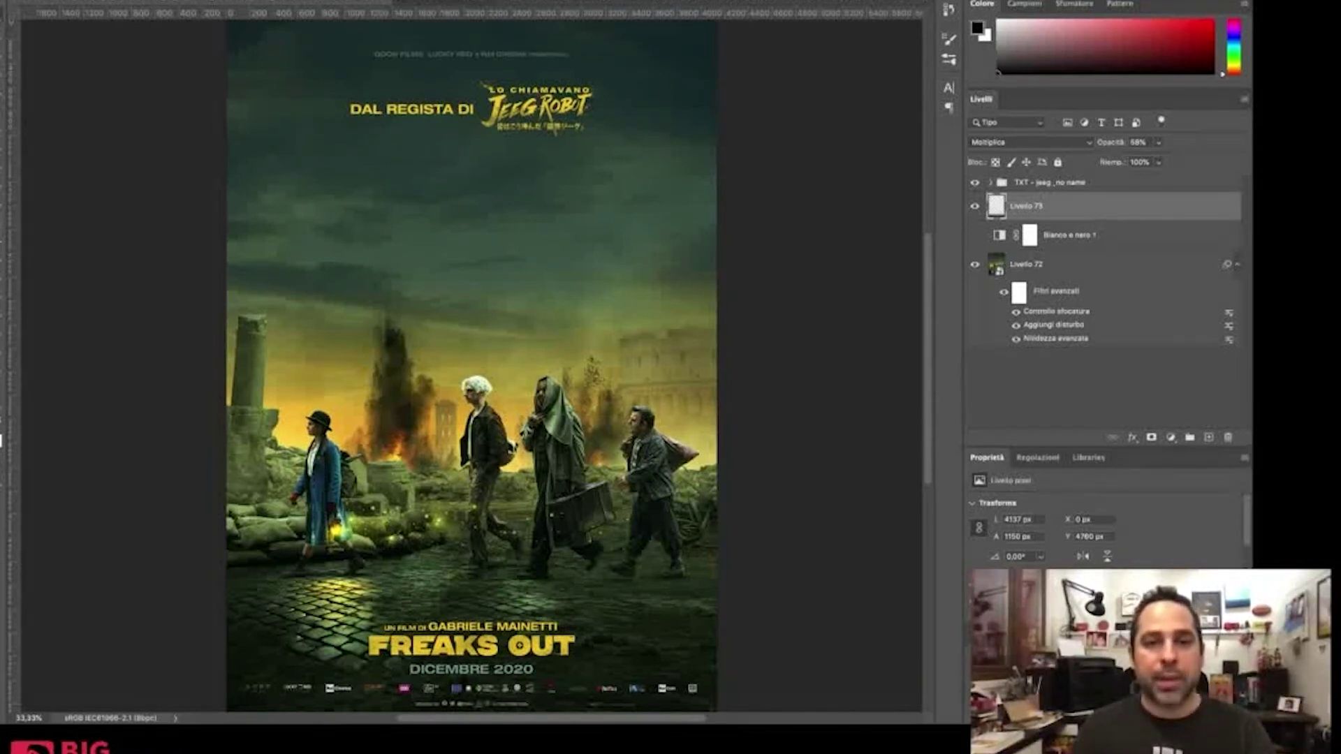
{"action": "key", "text": "ctrl+Tab"}
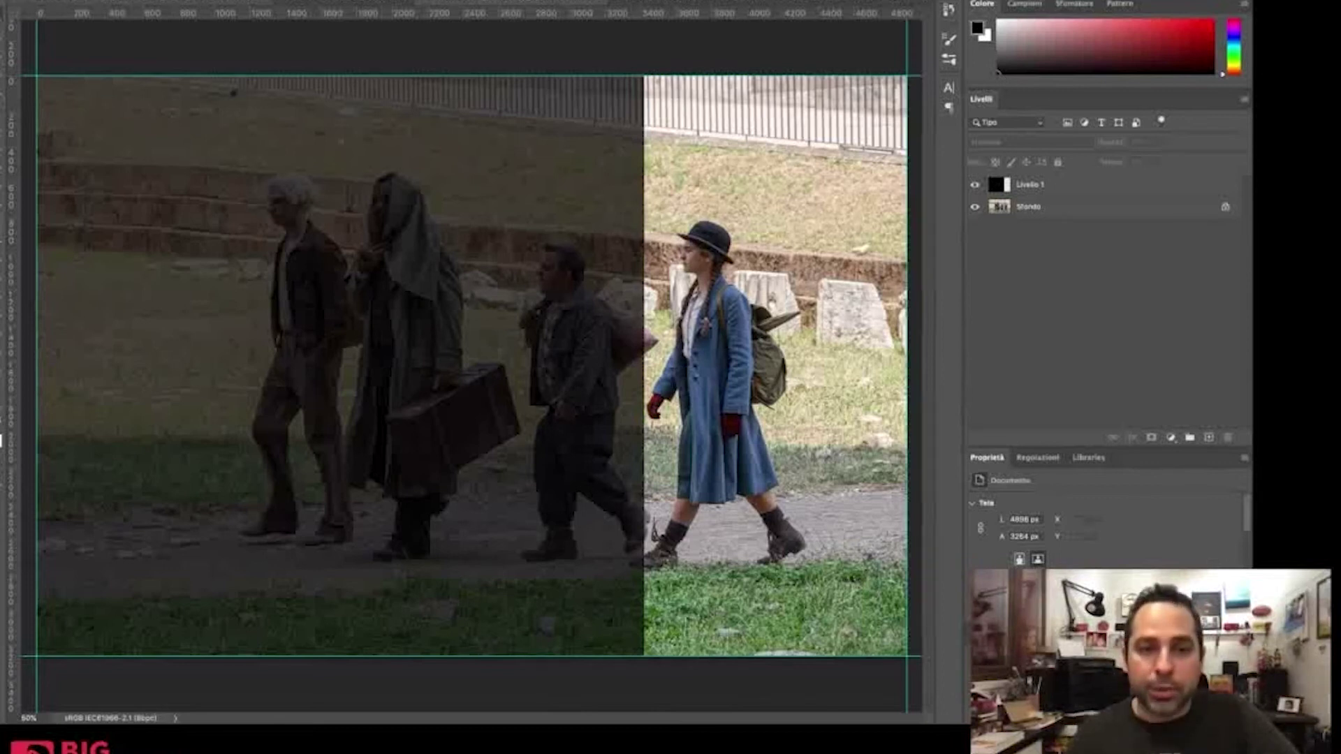
{"action": "key", "text": "ctrl+Tab"}
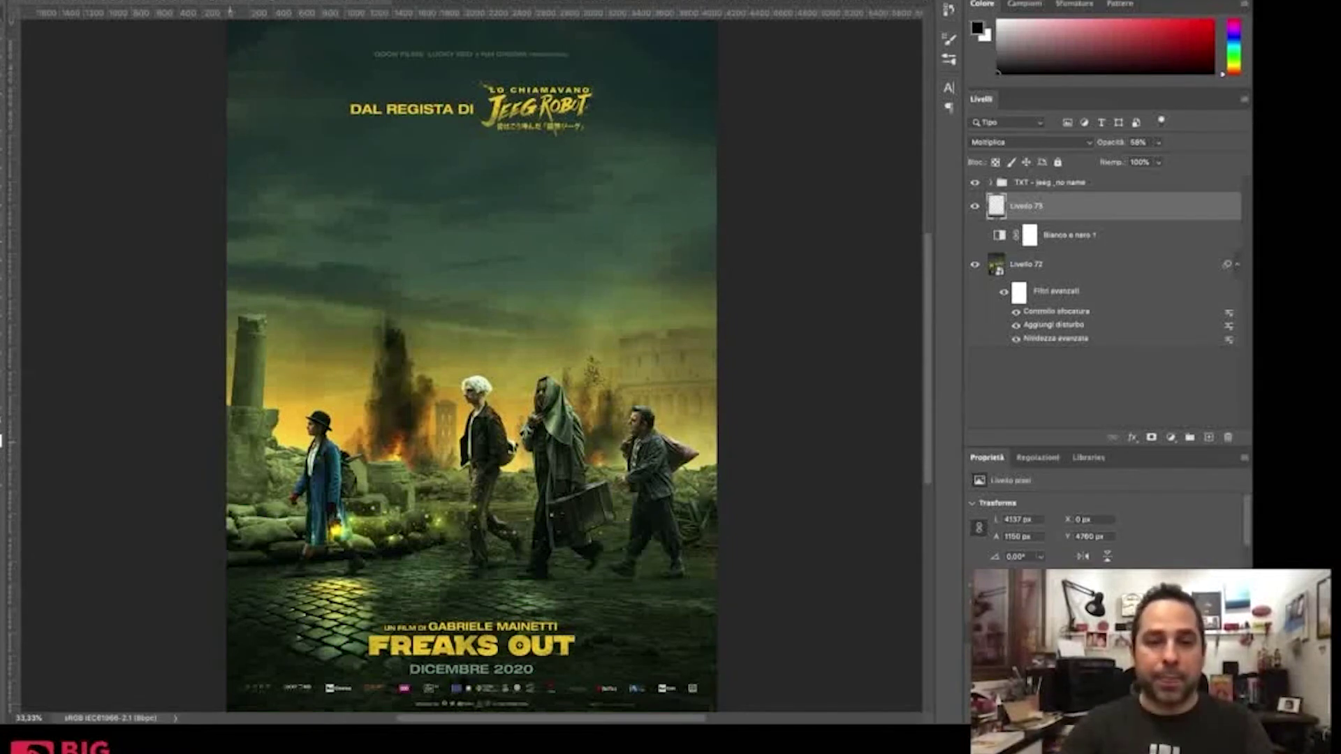
Step: In the layered Freaks Out artwork, show the City smart object layer inside the Sky group
{"action": "key", "text": "ctrl+plus"}
{"action": "scroll", "coordinate": [472, 363], "scroll_direction": "down", "scroll_amount": 3}
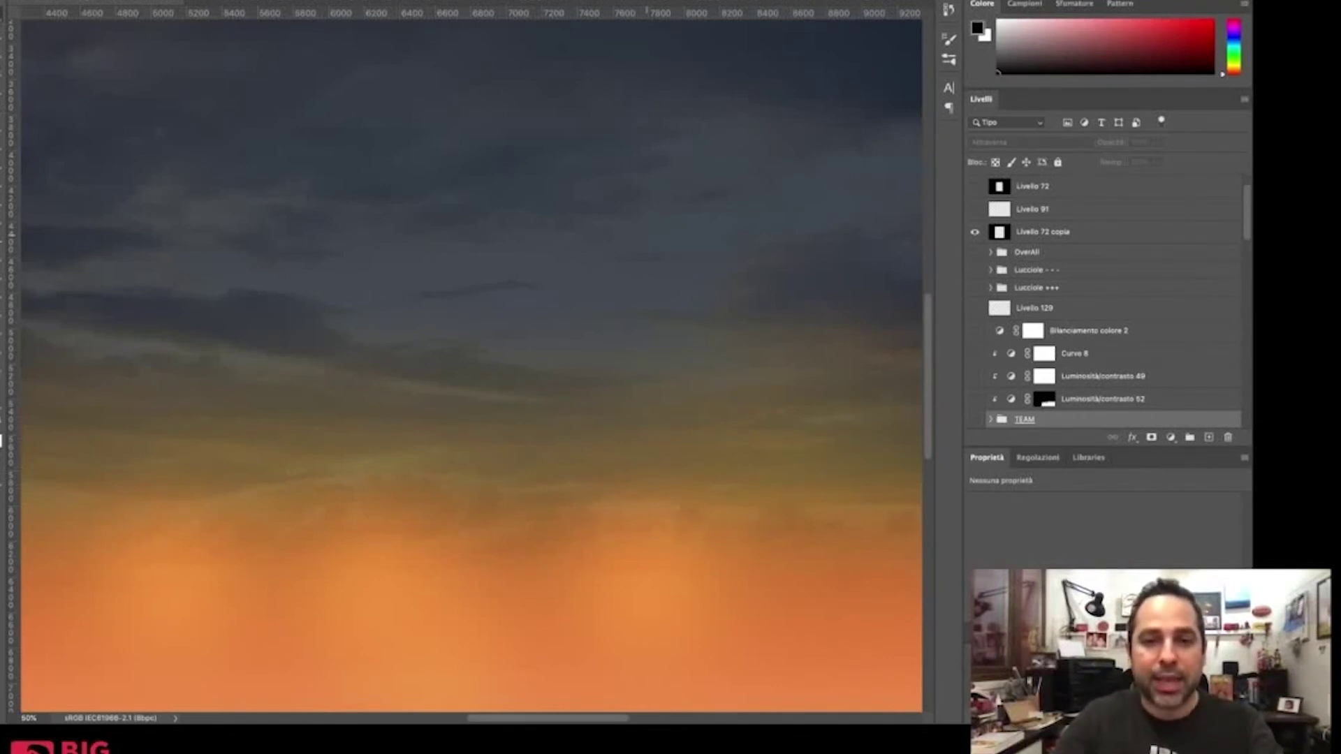
{"action": "key", "text": "super+minus"}
{"action": "key", "text": "super+minus"}
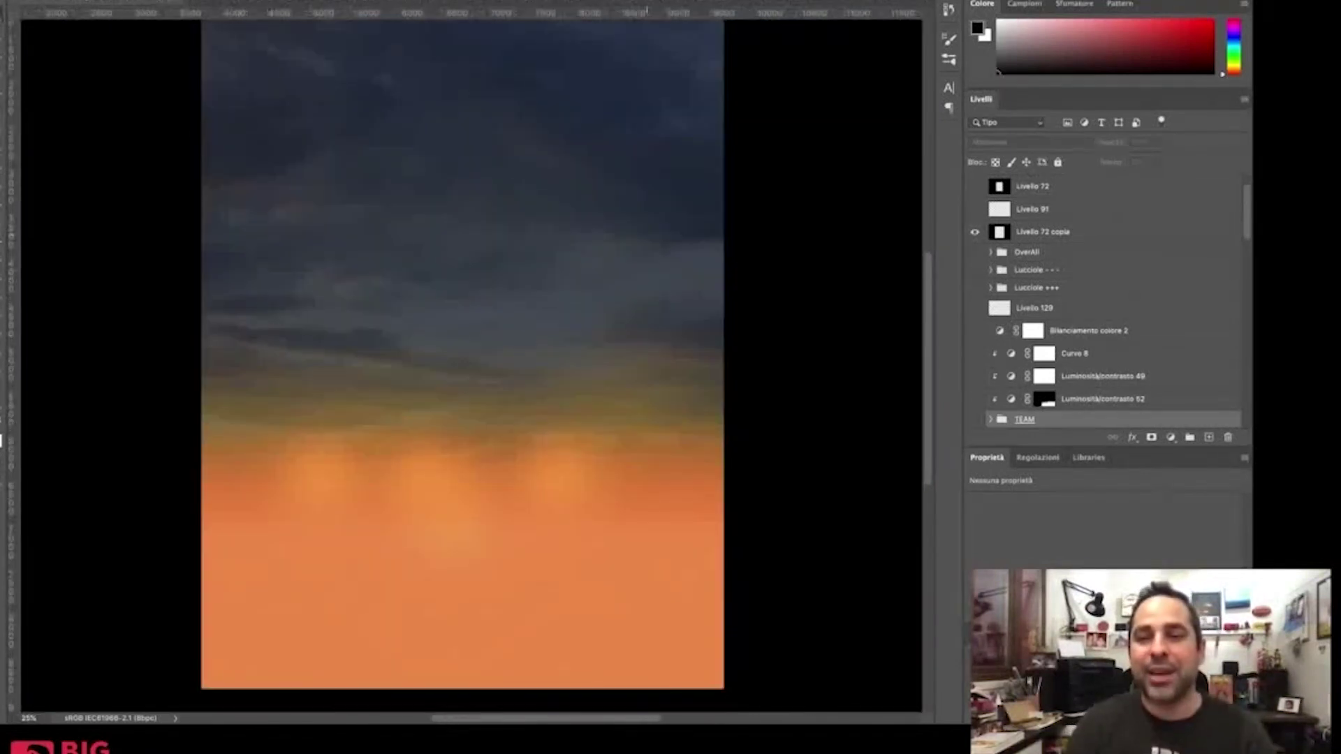
{"action": "scroll", "coordinate": [1104, 301], "scroll_direction": "down", "scroll_amount": 10}
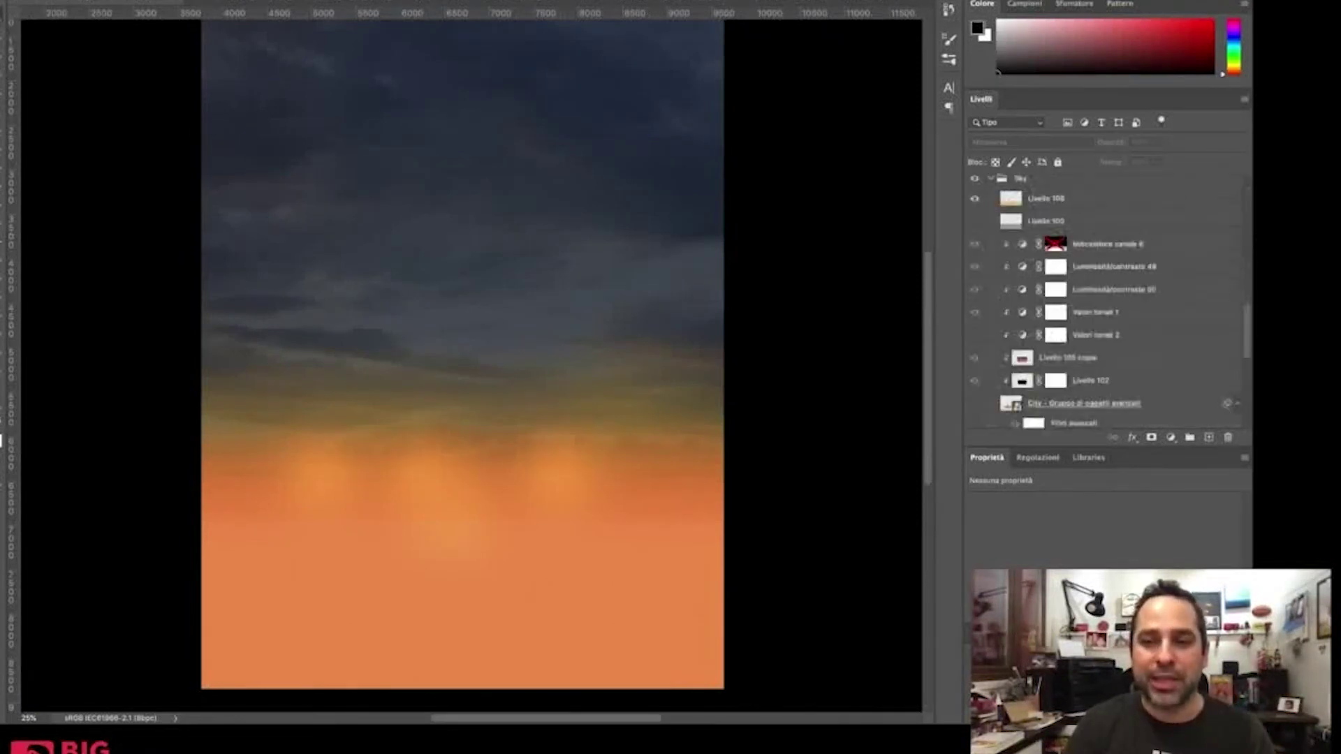
{"action": "scroll", "coordinate": [1043, 210], "scroll_direction": "up", "scroll_amount": 10}
{"action": "scroll", "coordinate": [1031, 334], "scroll_direction": "up", "scroll_amount": 8}
{"action": "scroll", "coordinate": [1104, 300], "scroll_direction": "down", "scroll_amount": 5}
{"action": "scroll", "coordinate": [1104, 300], "scroll_direction": "down", "scroll_amount": 10}
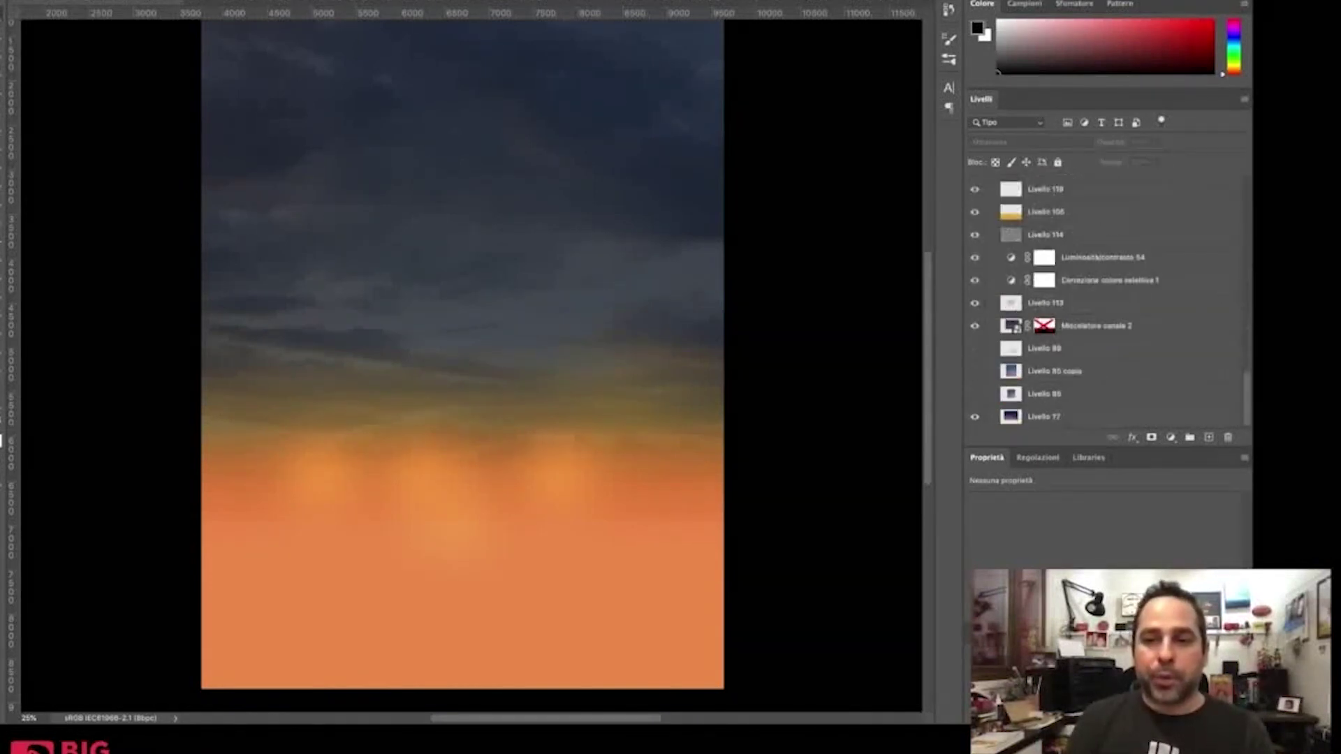
{"action": "scroll", "coordinate": [1104, 300], "scroll_direction": "up", "scroll_amount": 10}
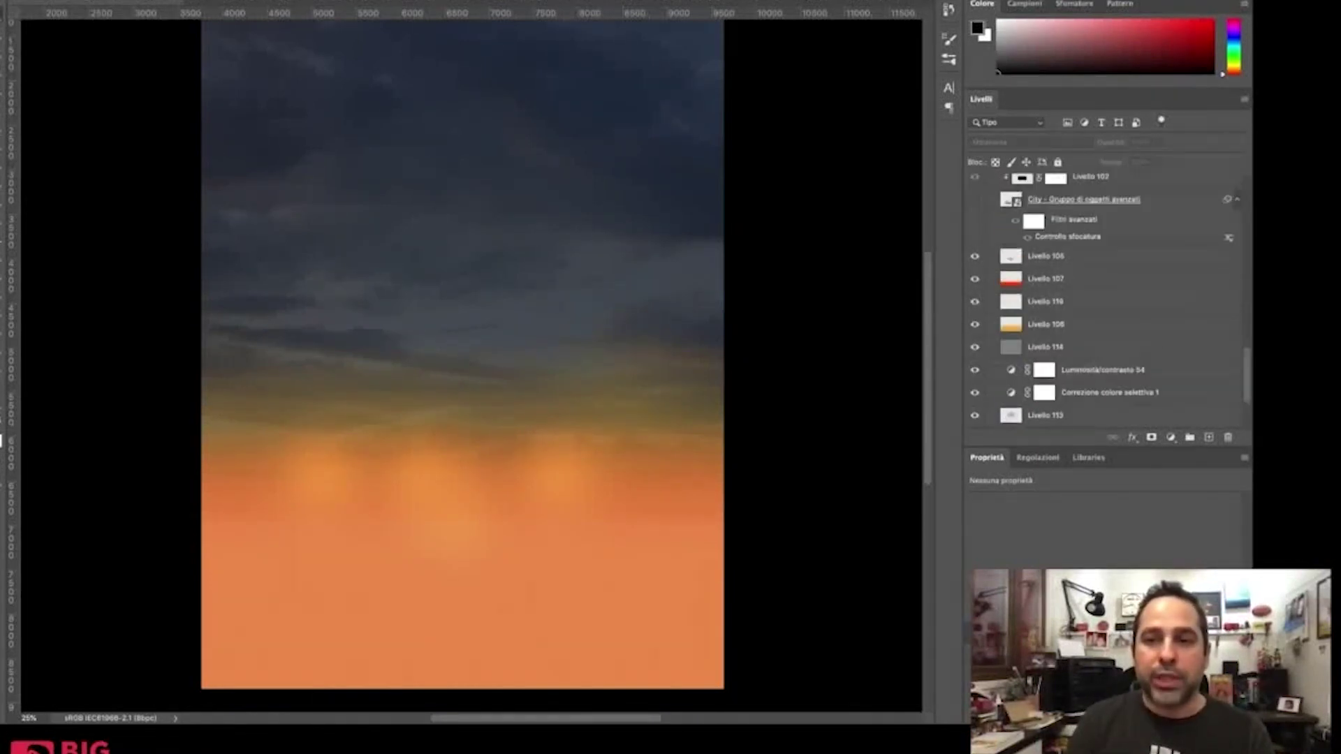
{"action": "scroll", "coordinate": [1104, 301], "scroll_direction": "up", "scroll_amount": 2}
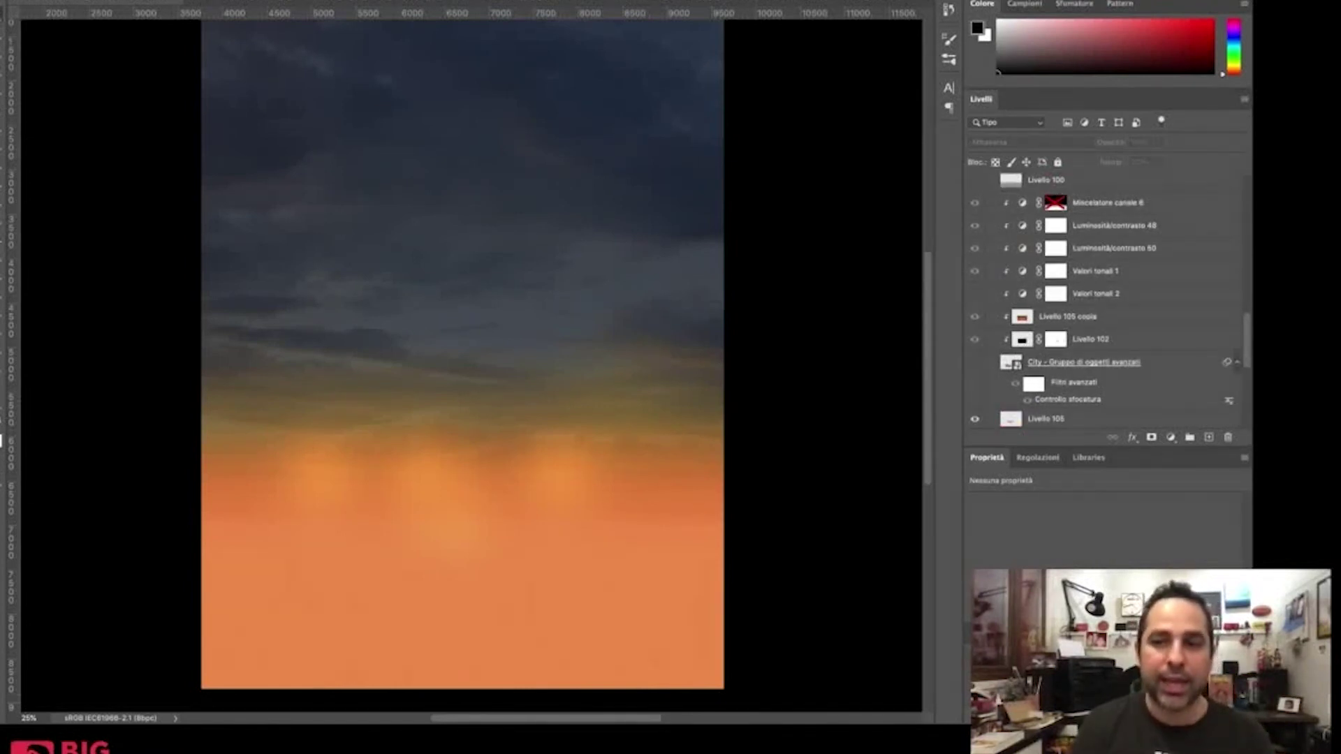
{"action": "left_click", "coordinate": [975, 362]}
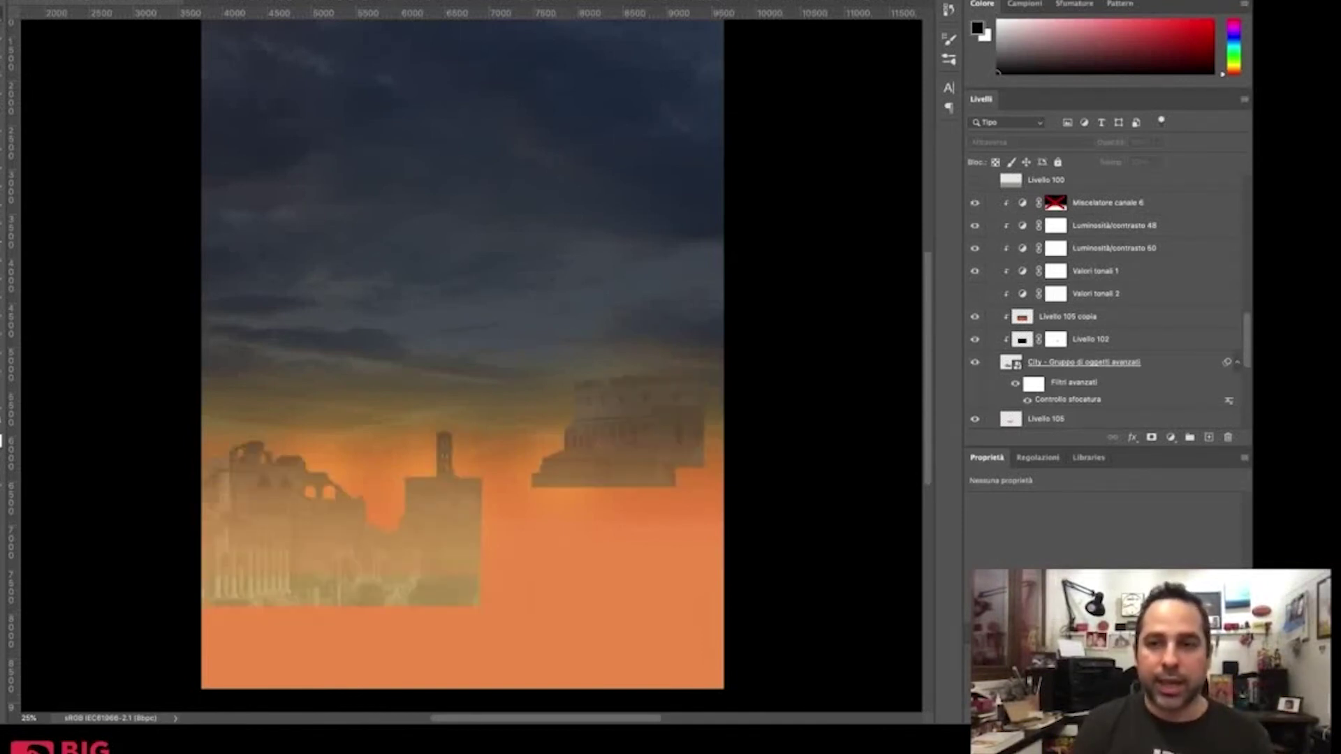
Step: Show the Bomb_2, Bomb_1, floor and Bomb_2 copia groups above the Sky group
{"action": "scroll", "coordinate": [1104, 300], "scroll_direction": "up", "scroll_amount": 3}
{"action": "scroll", "coordinate": [1104, 300], "scroll_direction": "up", "scroll_amount": 2}
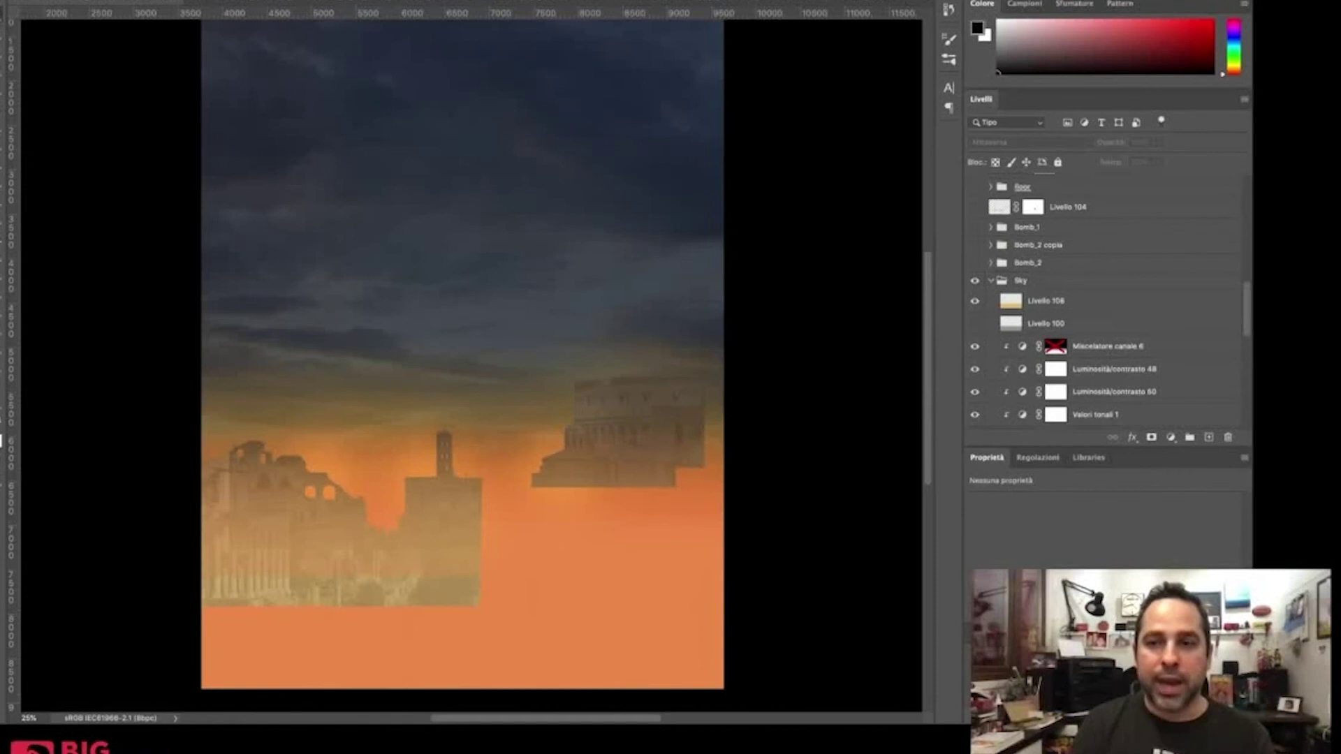
{"action": "left_click", "coordinate": [975, 262]}
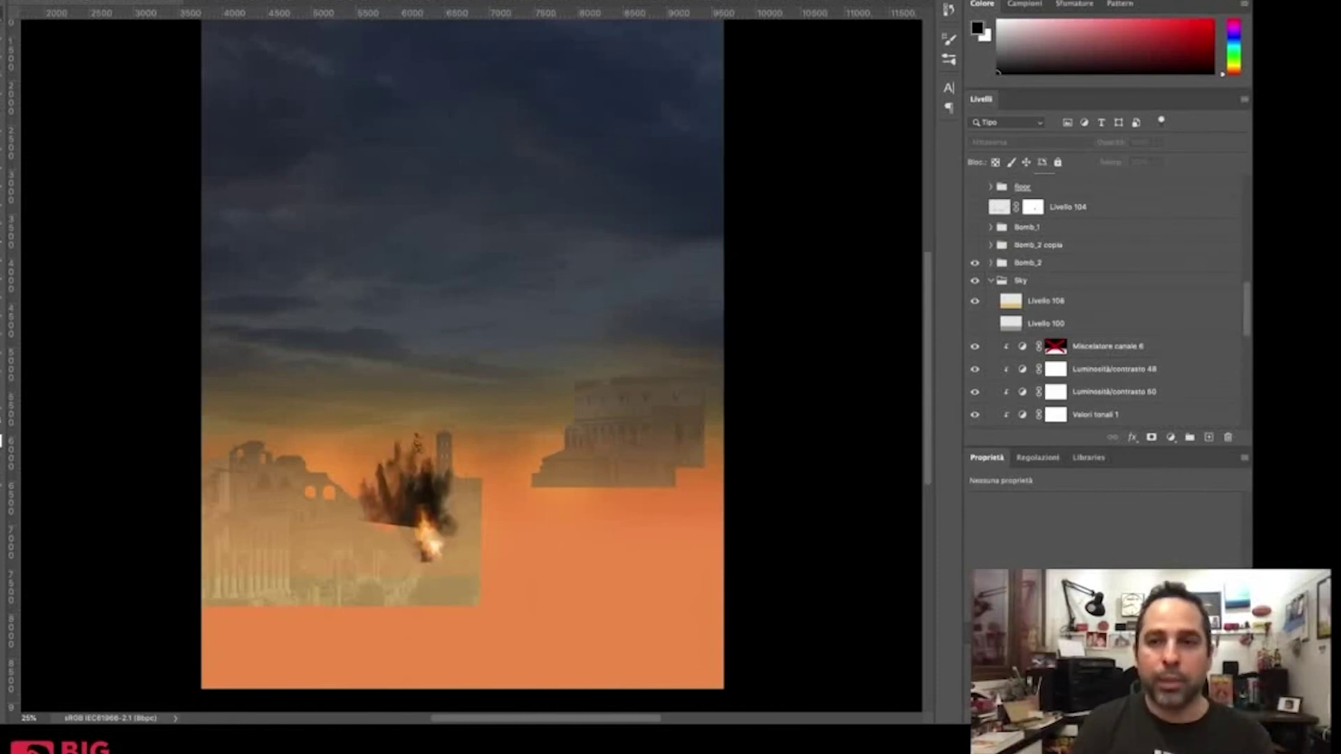
{"action": "left_click", "coordinate": [976, 227]}
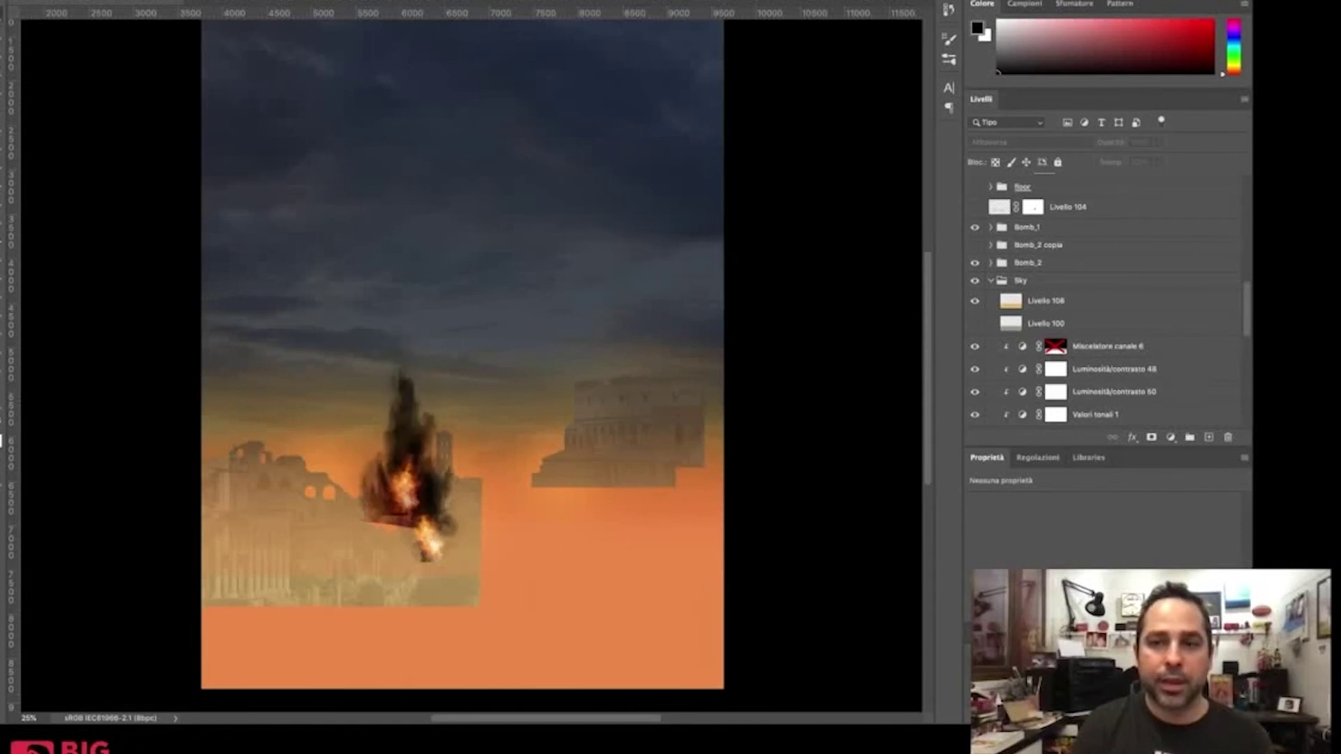
{"action": "left_click", "coordinate": [975, 187]}
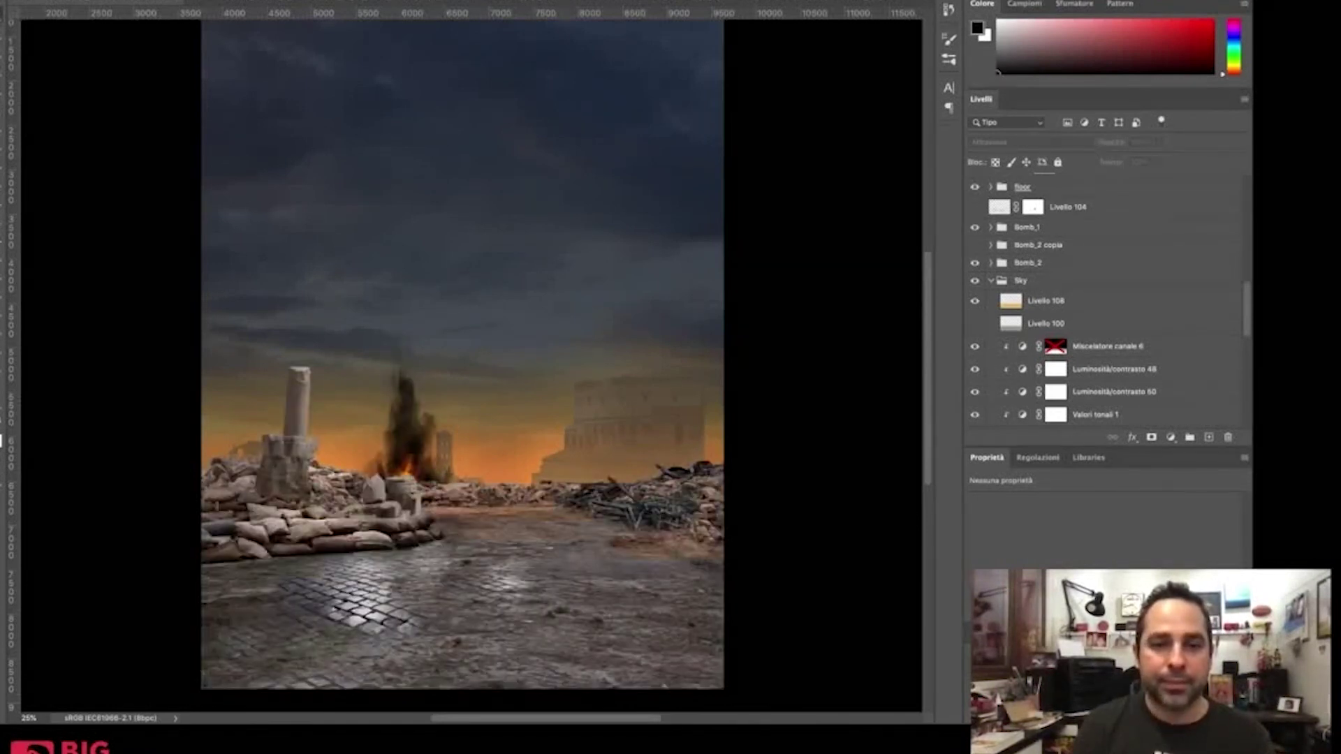
{"action": "left_click", "coordinate": [976, 245]}
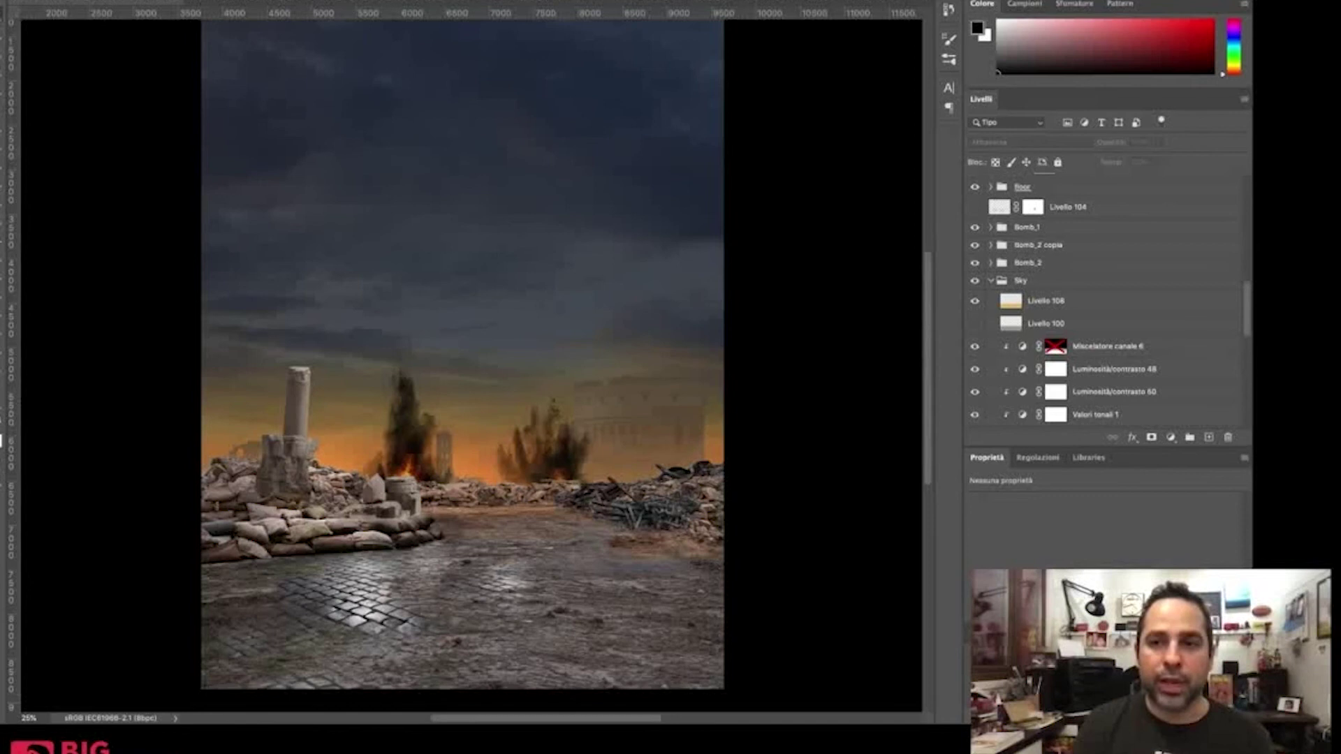
Step: Hide the floor group's layers from Livello 73 copia down through Livello 132
{"action": "scroll", "coordinate": [1042, 186], "scroll_direction": "down", "scroll_amount": 3}
{"action": "scroll", "coordinate": [1107, 300], "scroll_direction": "down", "scroll_amount": 4}
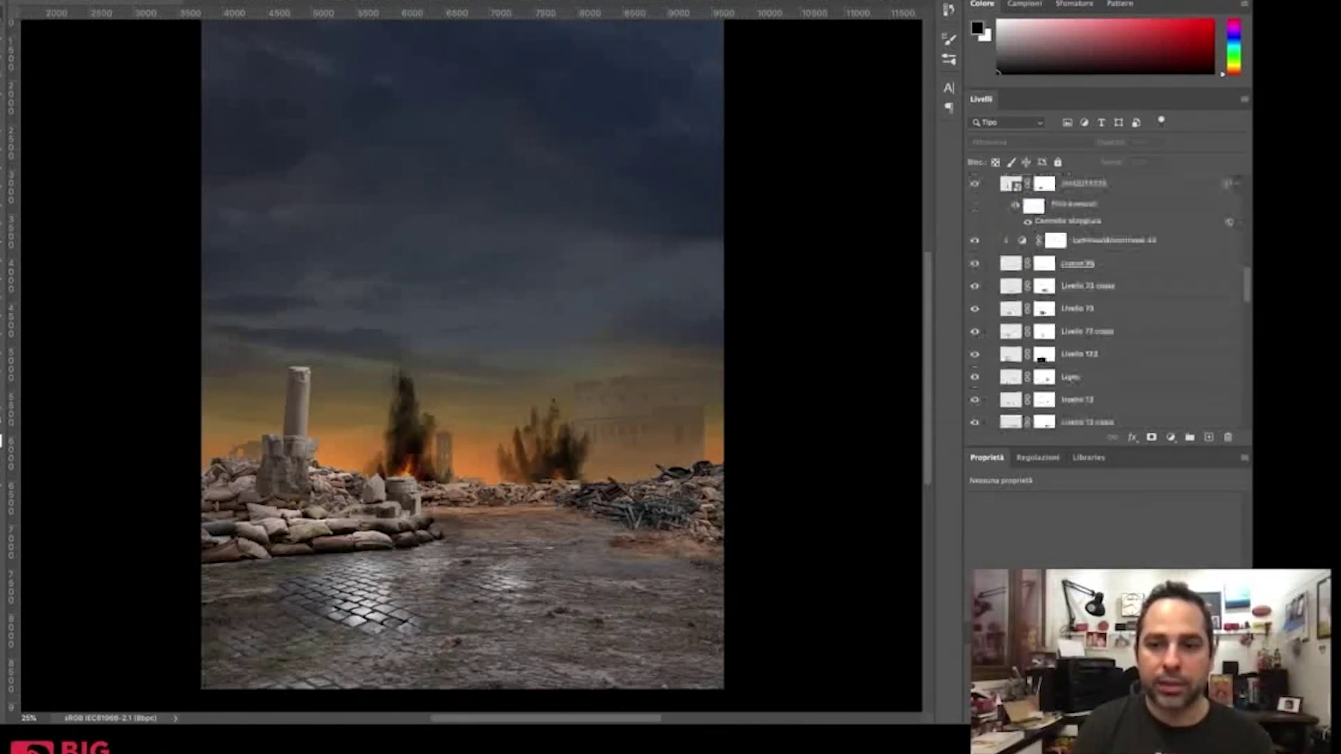
{"action": "left_click_drag", "start_coordinate": [975, 286], "coordinate": [975, 379]}
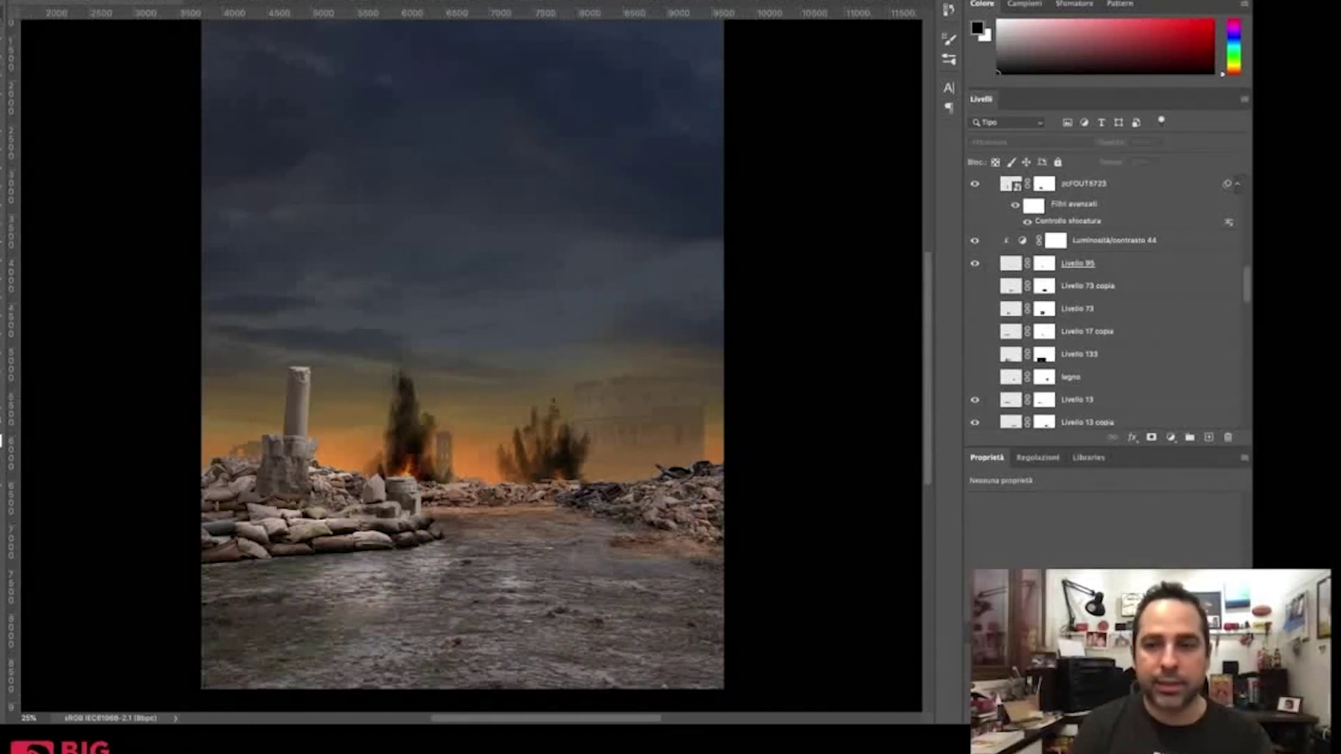
{"action": "scroll", "coordinate": [1107, 300], "scroll_direction": "down", "scroll_amount": 5}
{"action": "left_click_drag", "start_coordinate": [975, 385], "coordinate": [975, 294]}
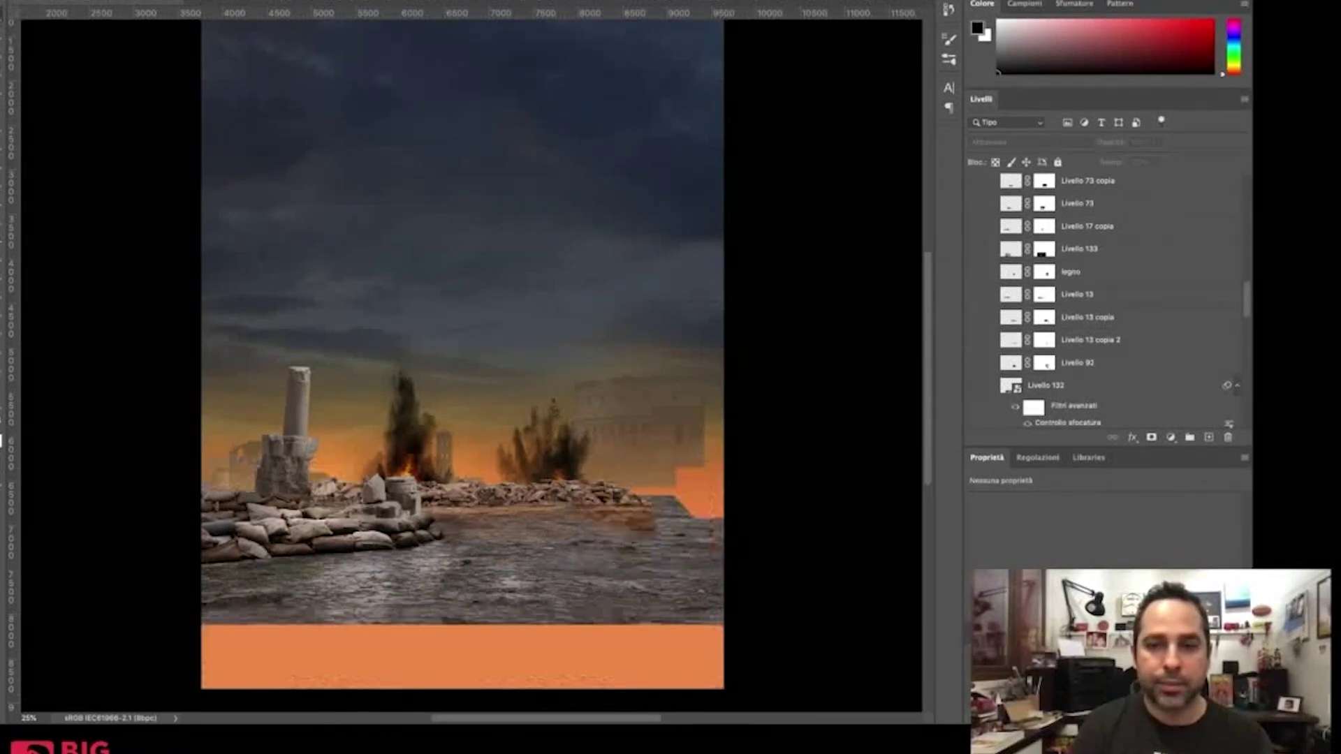
{"action": "left_click", "coordinate": [975, 385]}
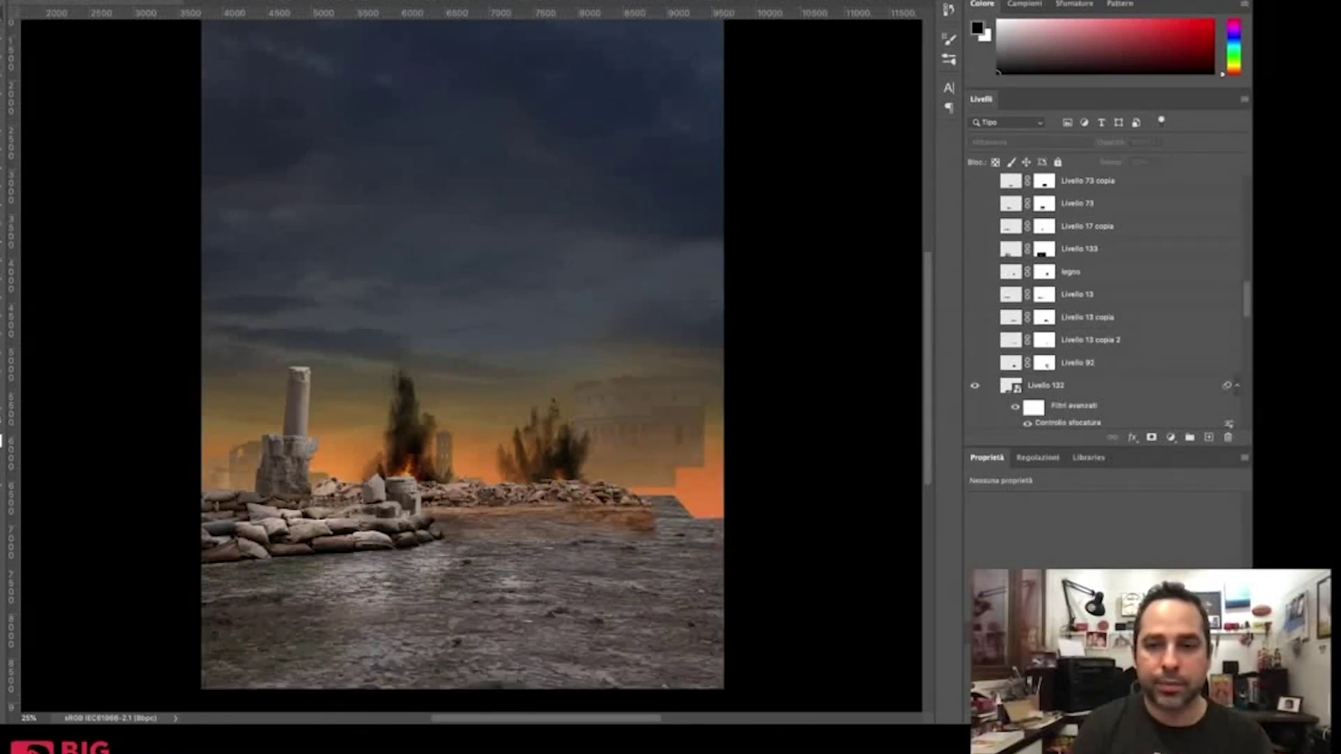
{"action": "left_click", "coordinate": [975, 385]}
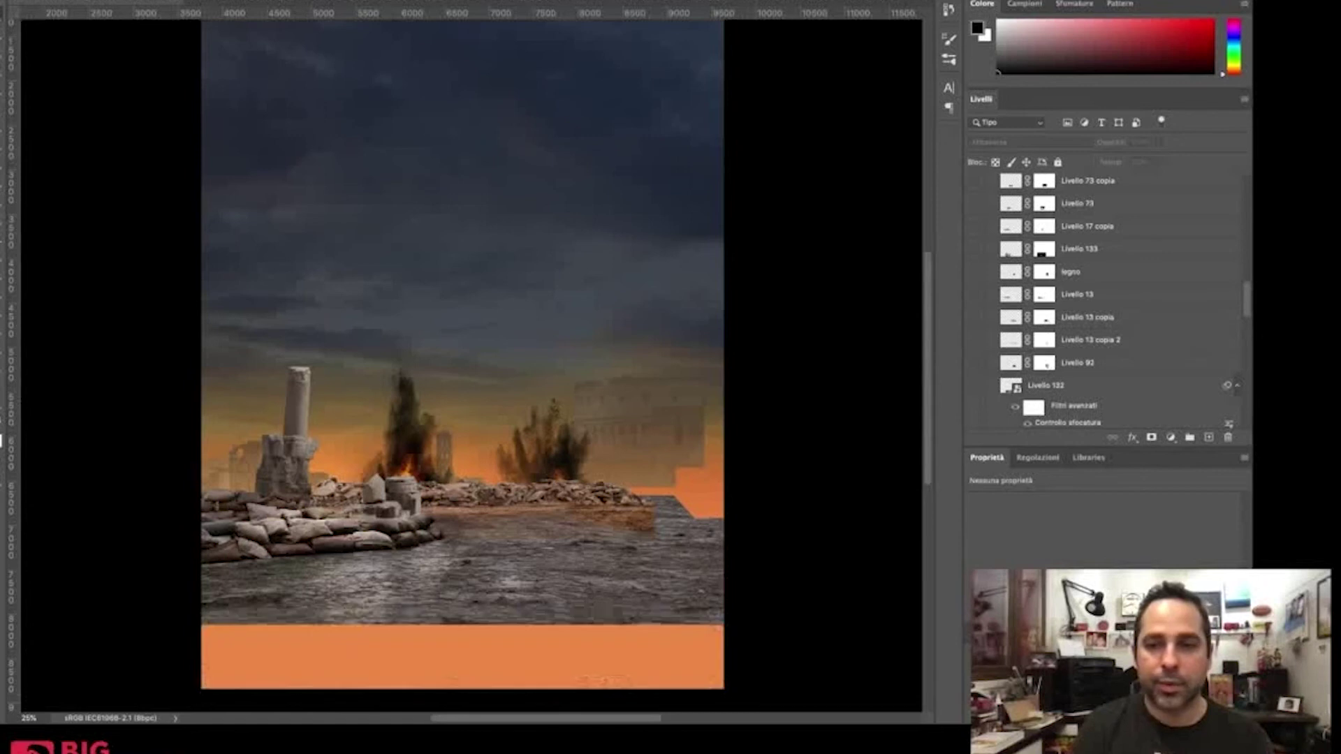
Step: Check the base floor layer's visibility, then show Livello 132, Livello 92, Livello 13 copia 2 and Livello 13 copia in the floor group
{"action": "scroll", "coordinate": [1111, 300], "scroll_direction": "down", "scroll_amount": 5}
{"action": "left_click", "coordinate": [975, 416]}
{"action": "left_click", "coordinate": [976, 416]}
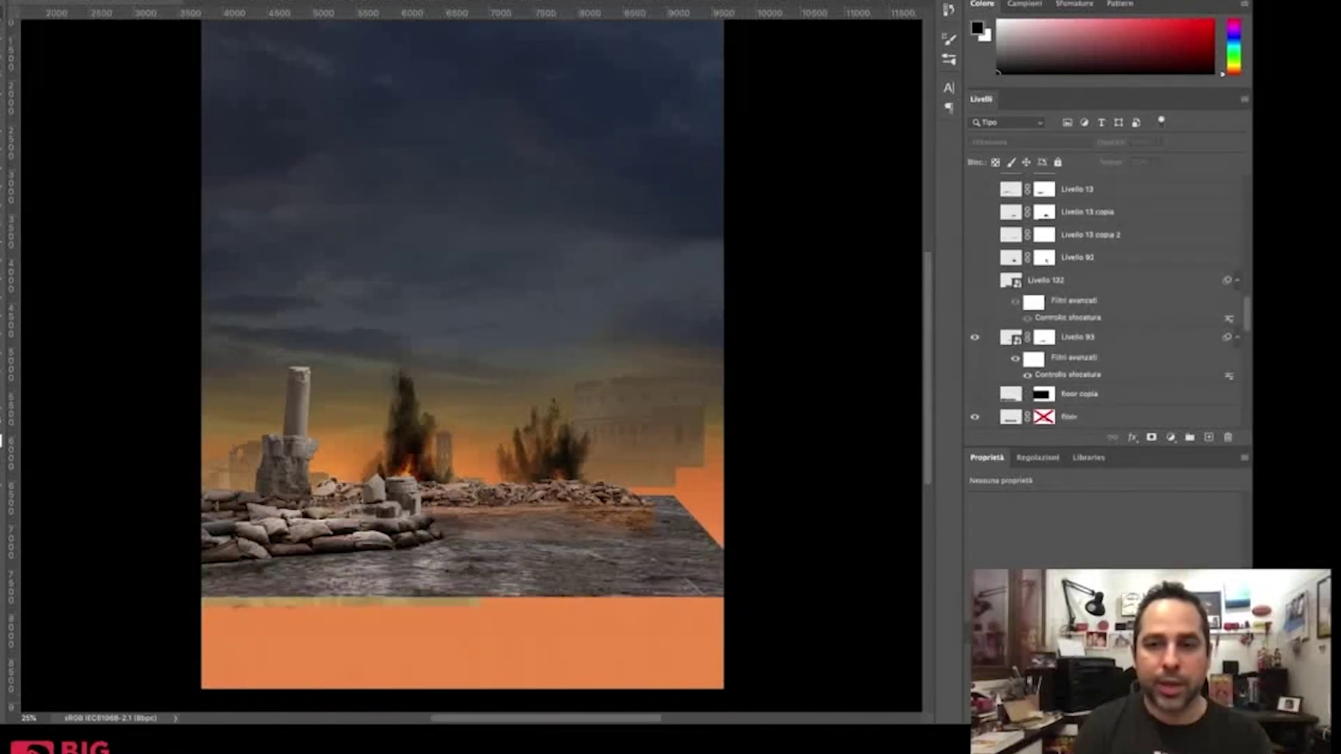
{"action": "left_click_drag", "start_coordinate": [975, 257], "coordinate": [975, 280]}
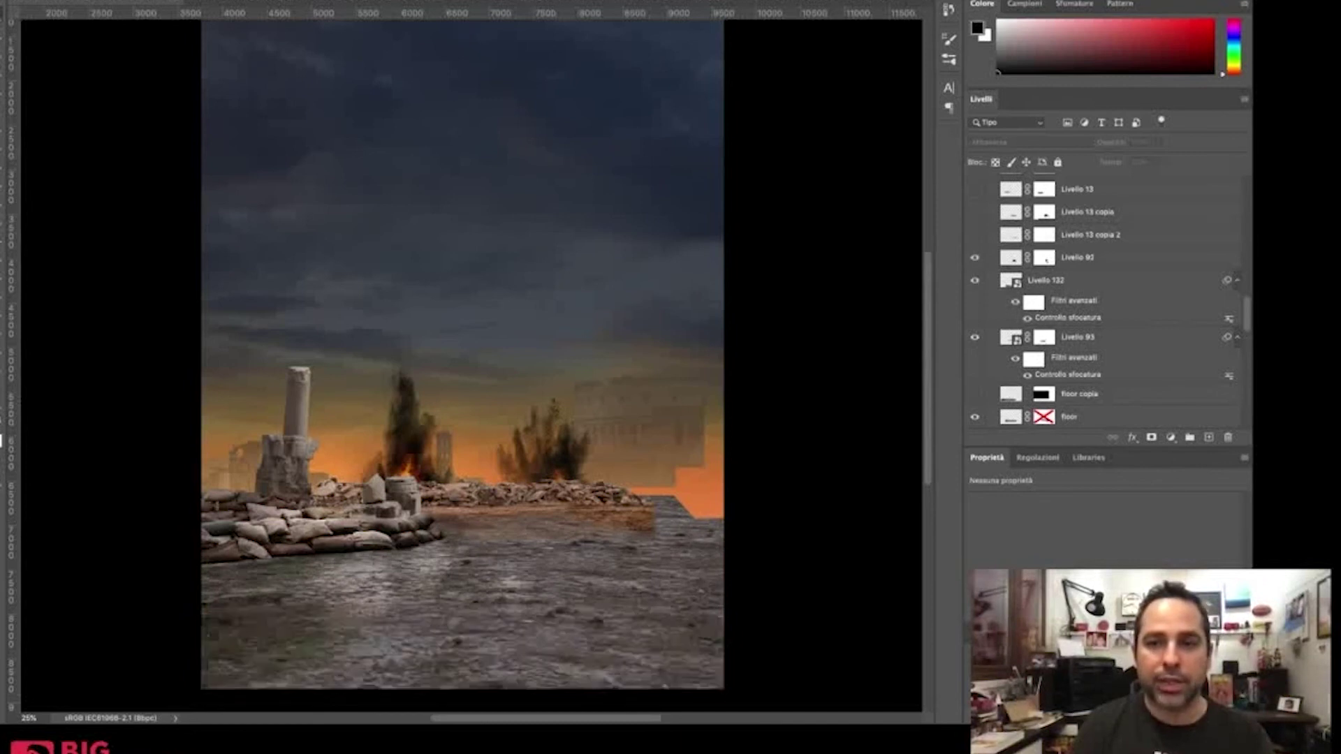
{"action": "left_click", "coordinate": [975, 235]}
{"action": "left_click", "coordinate": [976, 211]}
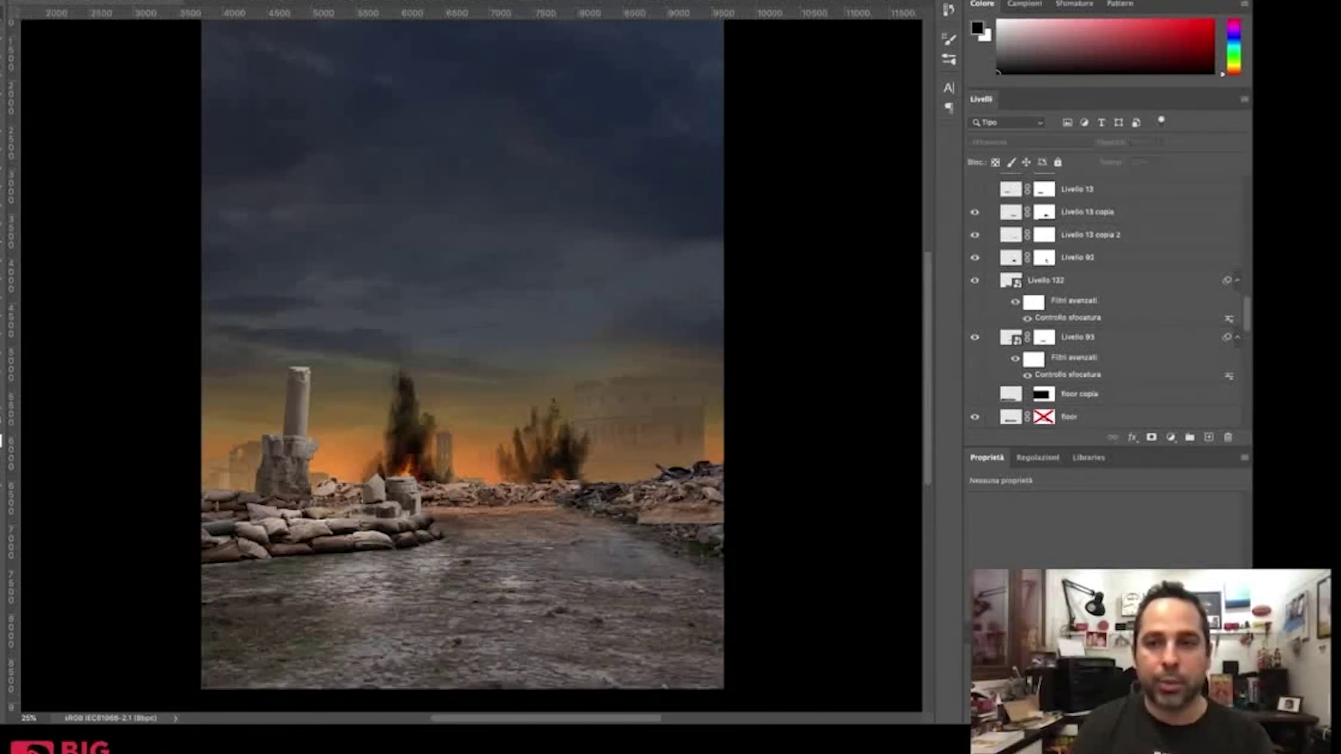
Step: Show the rubble and paving layers Livello 13, legno, Livello 133 and Livello 17 copia in the floor group
{"action": "scroll", "coordinate": [1107, 300], "scroll_direction": "up", "scroll_amount": 3}
{"action": "left_click", "coordinate": [976, 257]}
{"action": "left_click", "coordinate": [975, 234]}
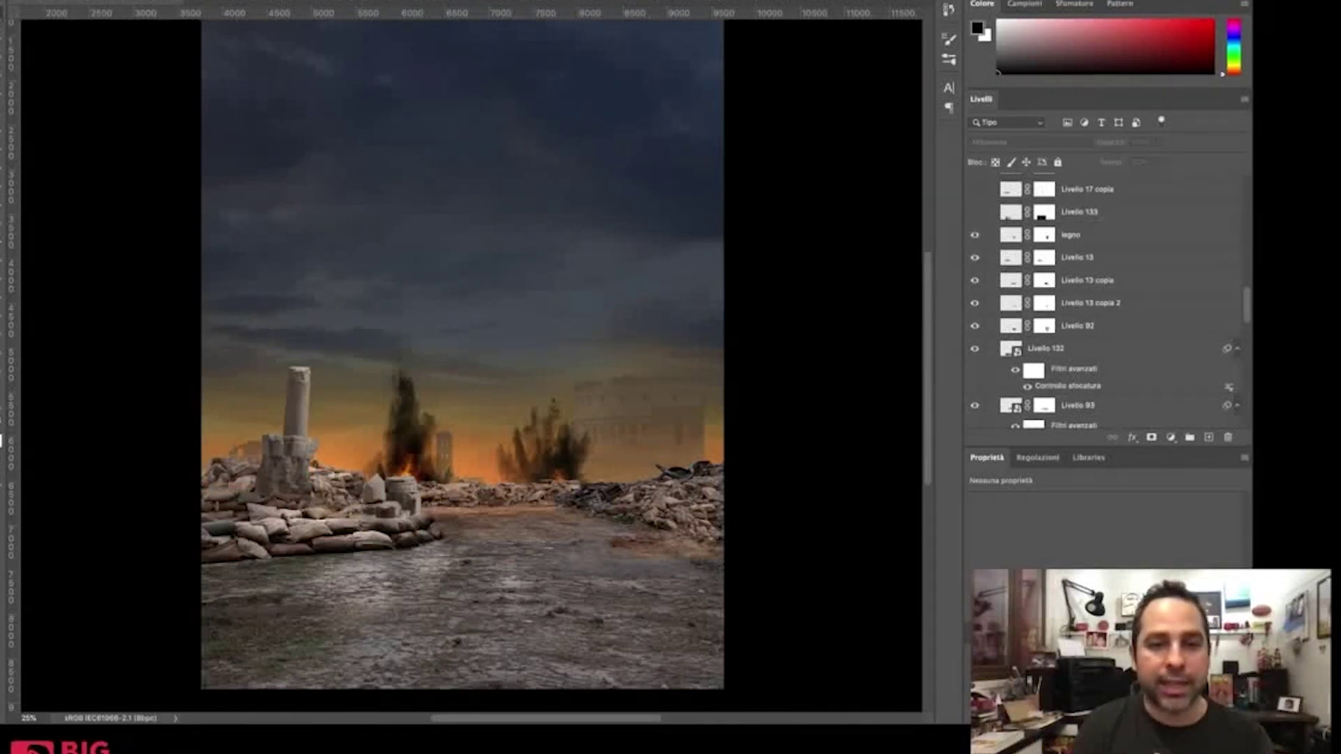
{"action": "left_click", "coordinate": [975, 212]}
{"action": "scroll", "coordinate": [1106, 300], "scroll_direction": "up", "scroll_amount": 1}
{"action": "scroll", "coordinate": [1106, 300], "scroll_direction": "up", "scroll_amount": 2}
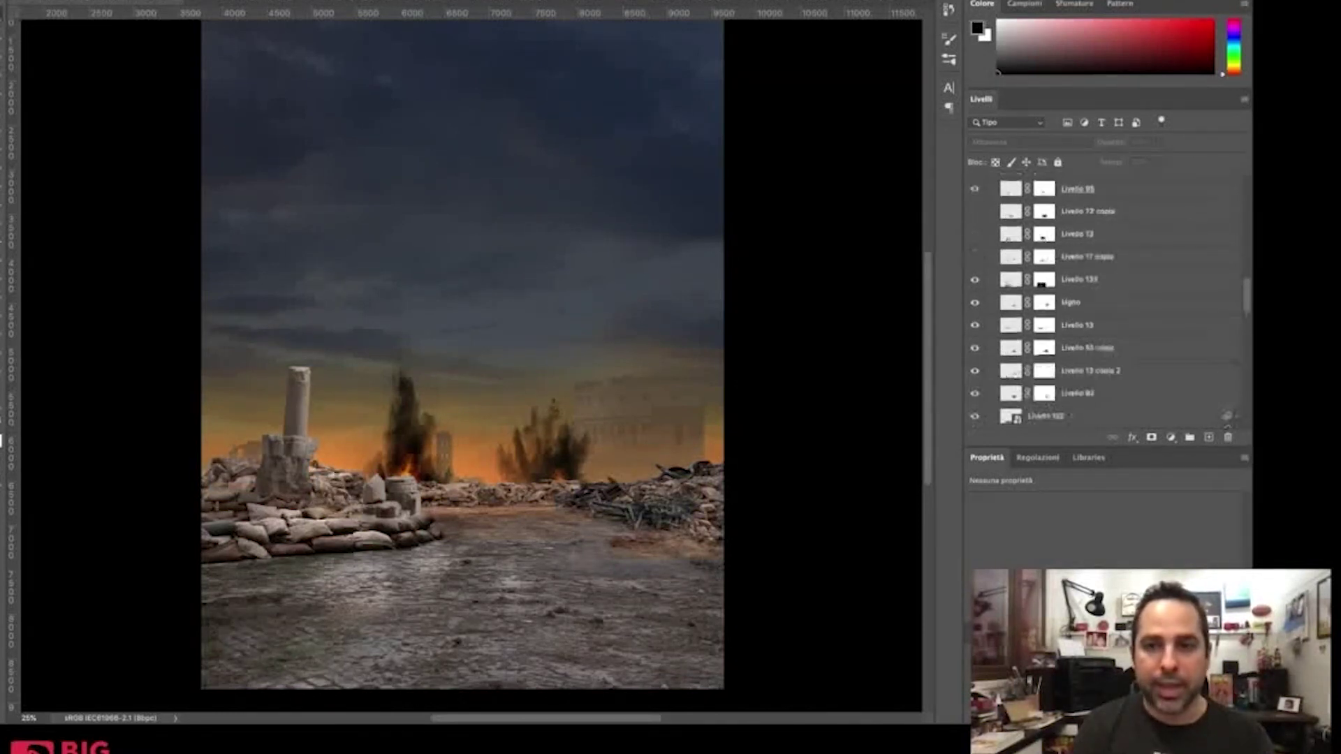
{"action": "left_click", "coordinate": [975, 257]}
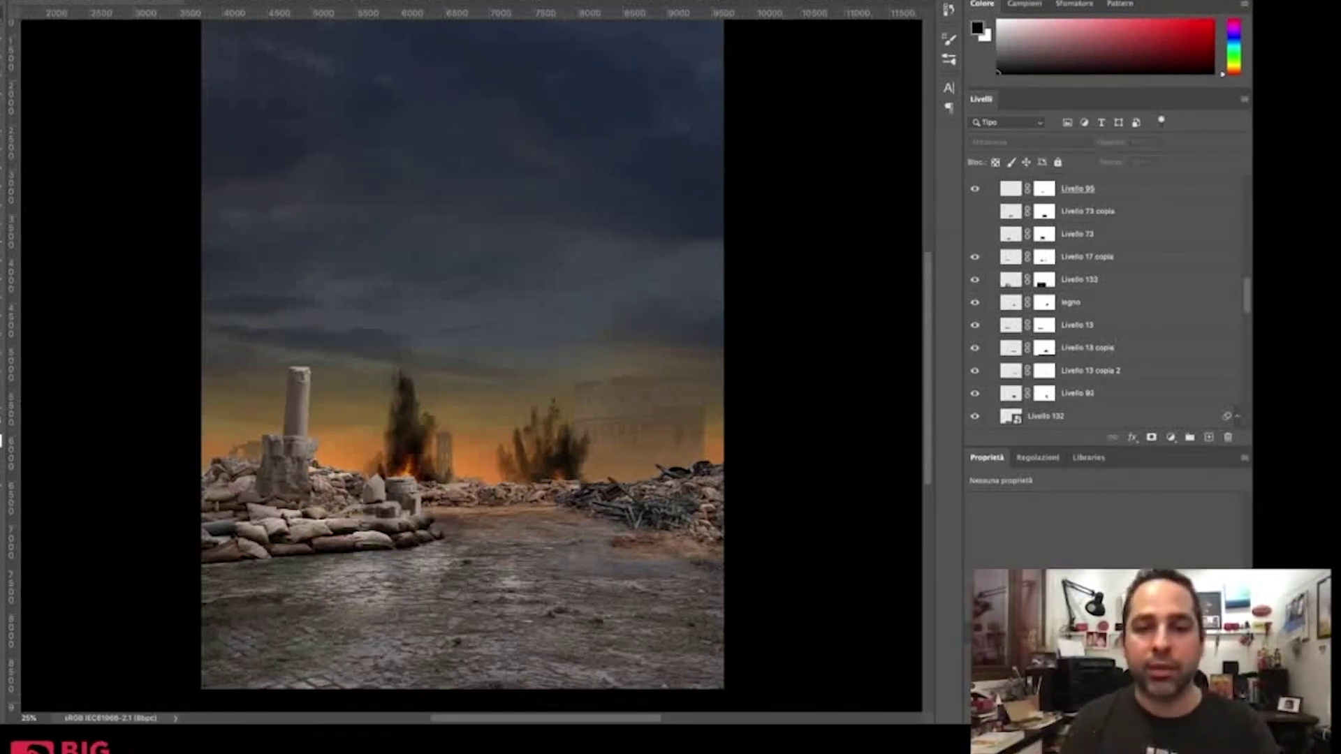
Step: Show the wet cobblestone layers Livello 73 and Livello 73 copia in the floor group
{"action": "scroll", "coordinate": [1106, 300], "scroll_direction": "up", "scroll_amount": 3}
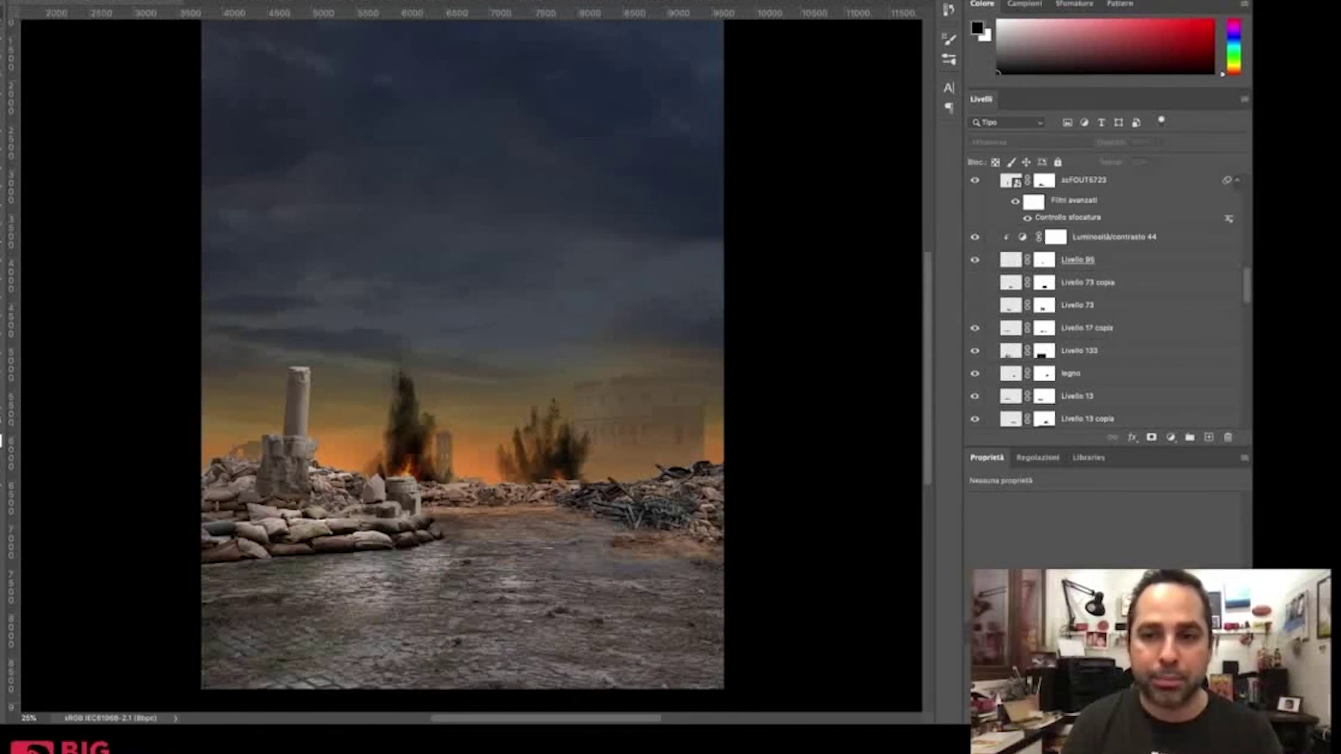
{"action": "left_click", "coordinate": [976, 305]}
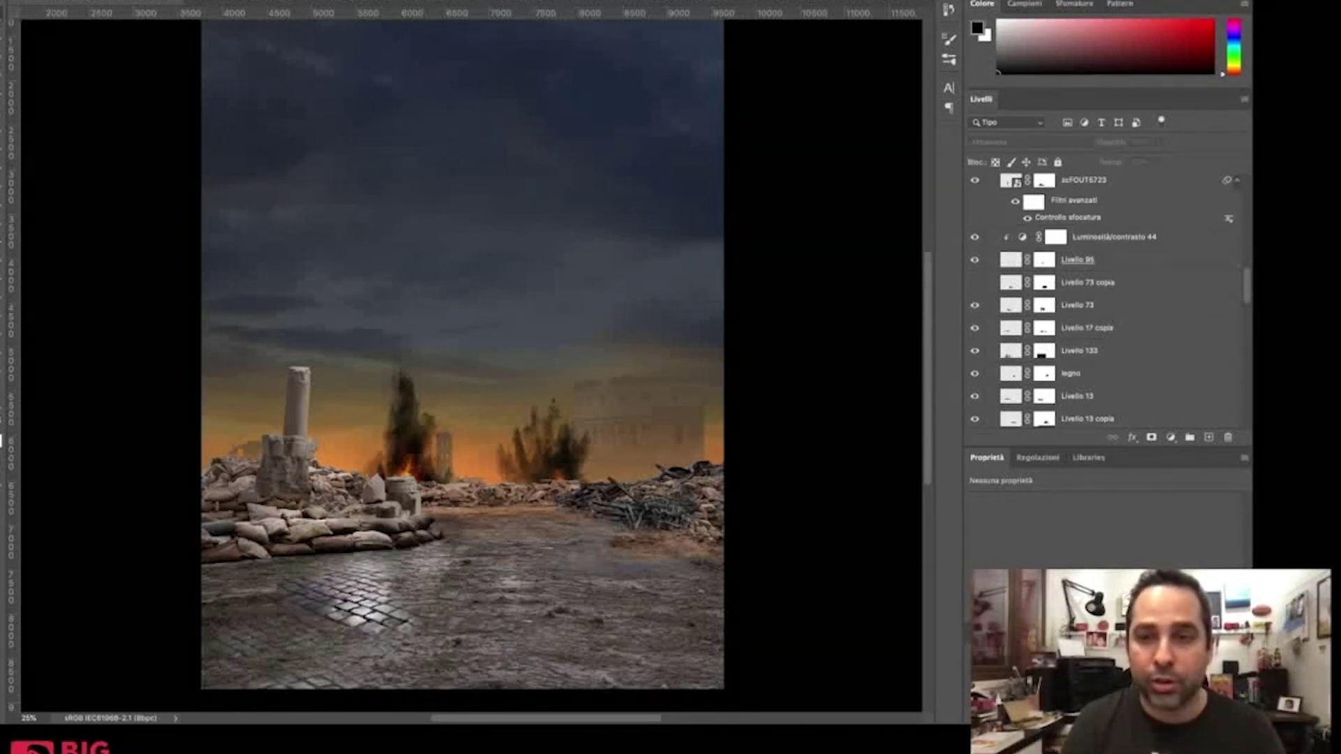
{"action": "left_click", "coordinate": [975, 282]}
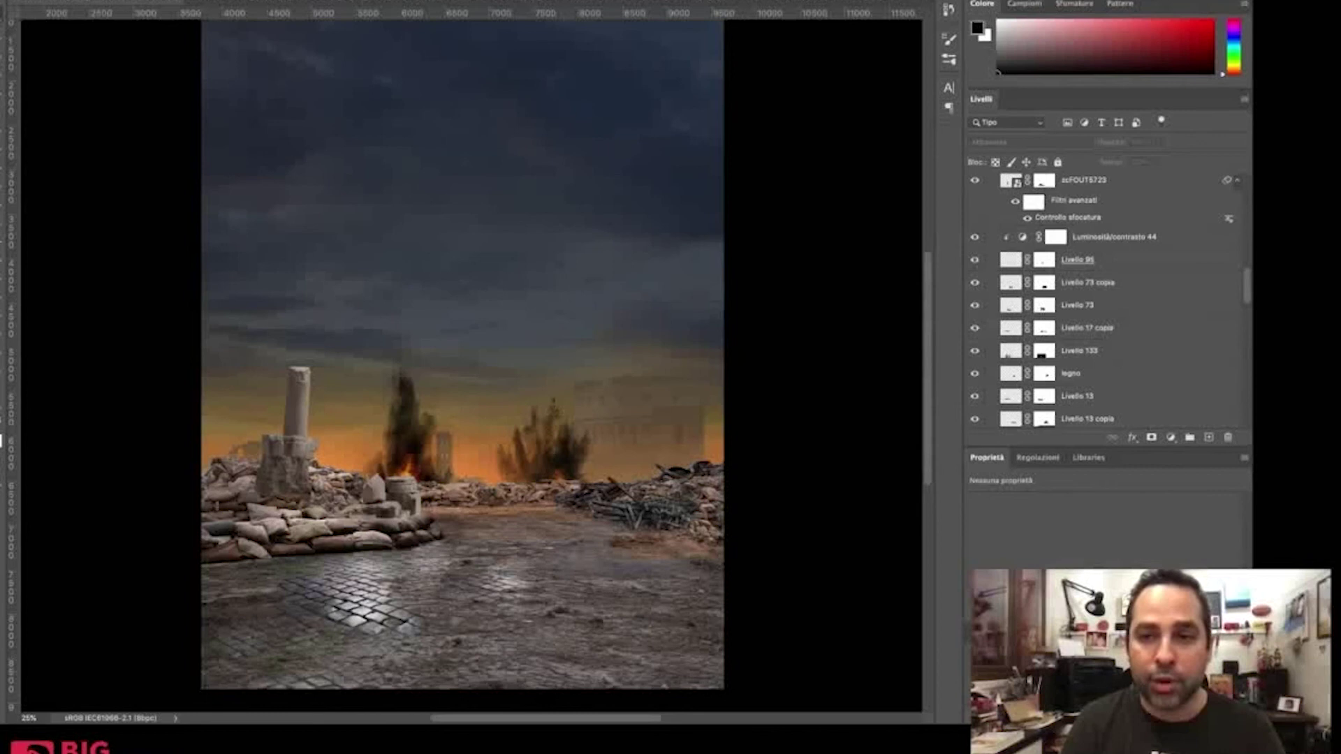
Step: Show the four clipped adjustment layers directly above the floor group, from Miscelatore canale 5 up to the Curve layer
{"action": "scroll", "coordinate": [1042, 204], "scroll_direction": "up", "scroll_amount": 10}
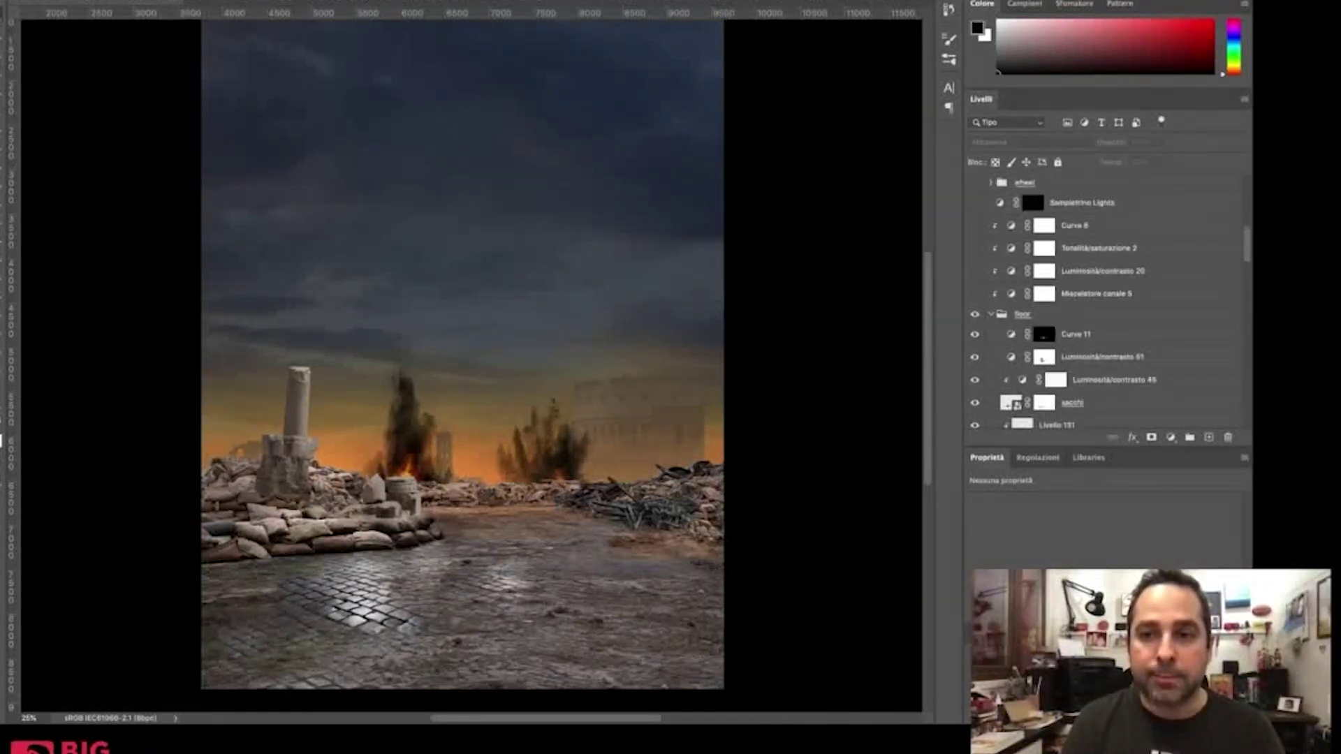
{"action": "left_click", "coordinate": [975, 294]}
{"action": "left_click", "coordinate": [975, 271]}
{"action": "left_click", "coordinate": [975, 248]}
{"action": "left_click", "coordinate": [976, 225]}
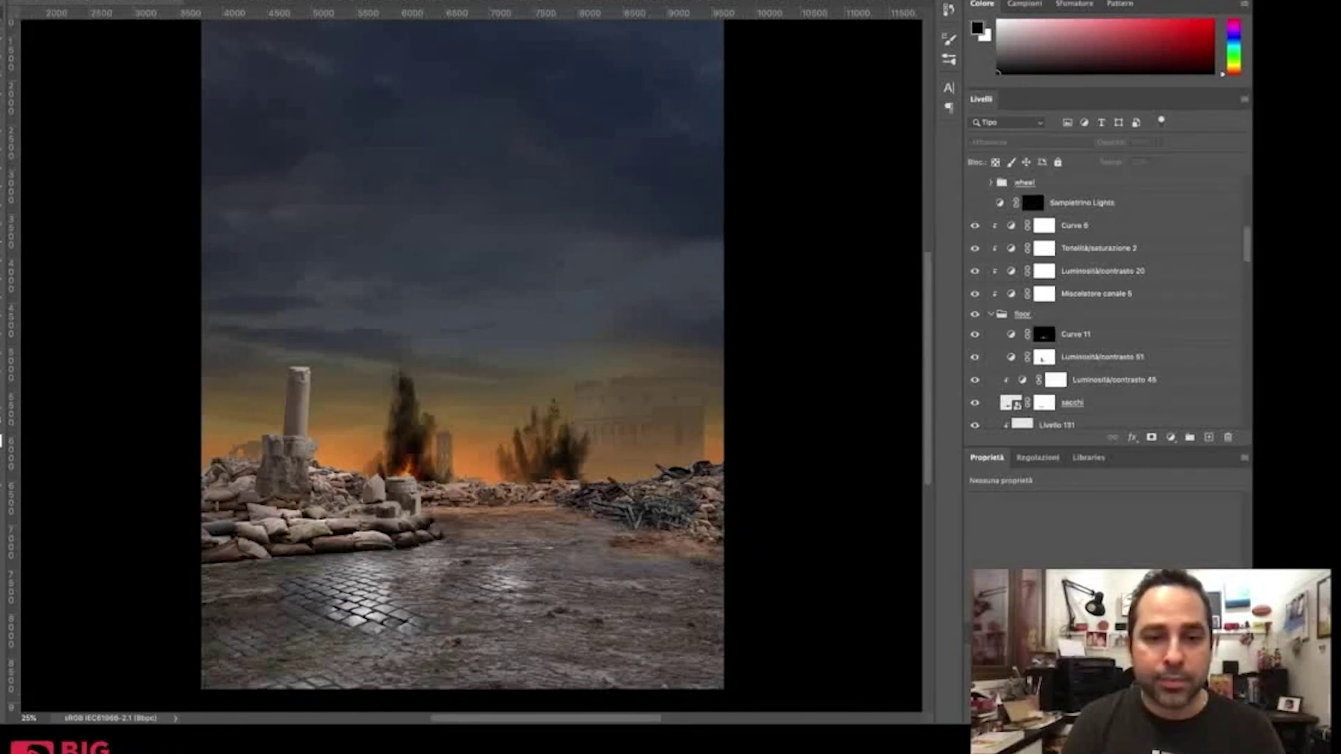
Step: Show Sampietrino Lights, the wheel group with its Luminosità/contrasto 55 adjustment, and the Smoke and Livello 123 layers
{"action": "scroll", "coordinate": [1042, 203], "scroll_direction": "up", "scroll_amount": 2}
{"action": "left_click", "coordinate": [975, 248]}
{"action": "left_click", "coordinate": [975, 228]}
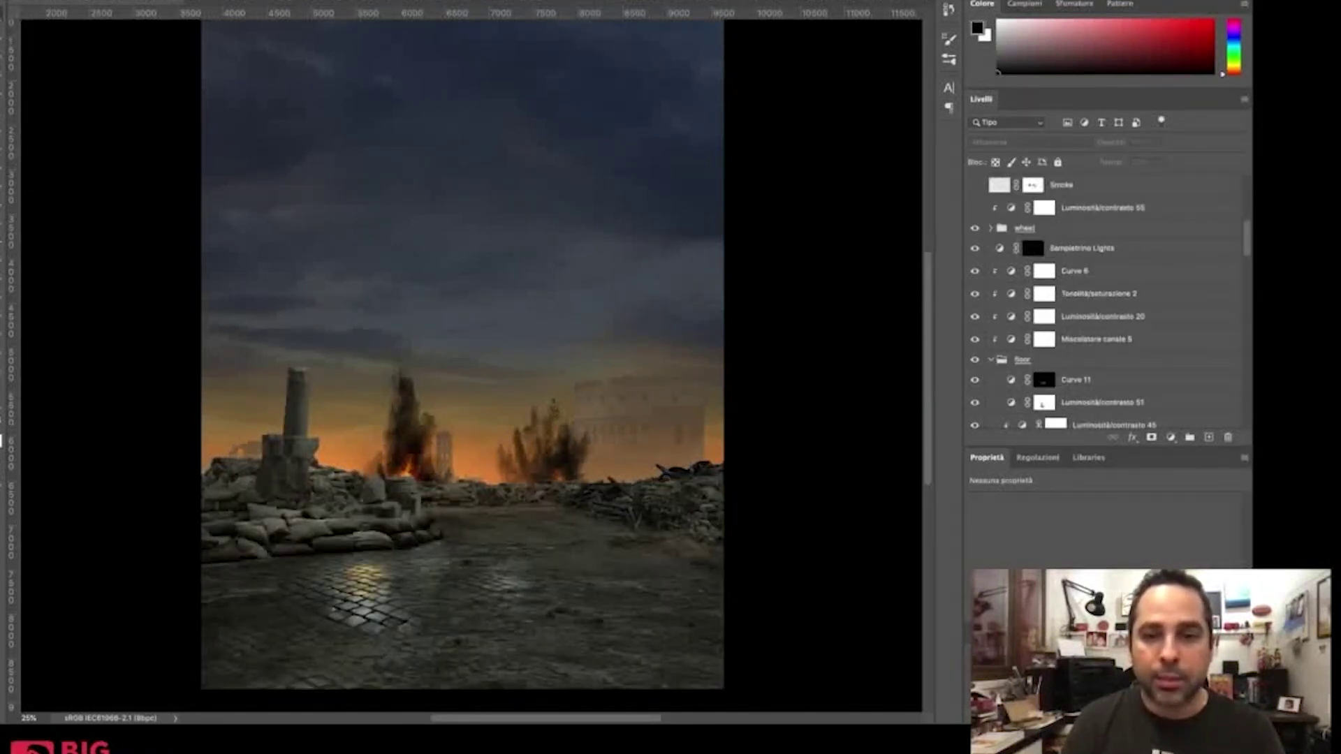
{"action": "scroll", "coordinate": [1042, 248], "scroll_direction": "up", "scroll_amount": 2}
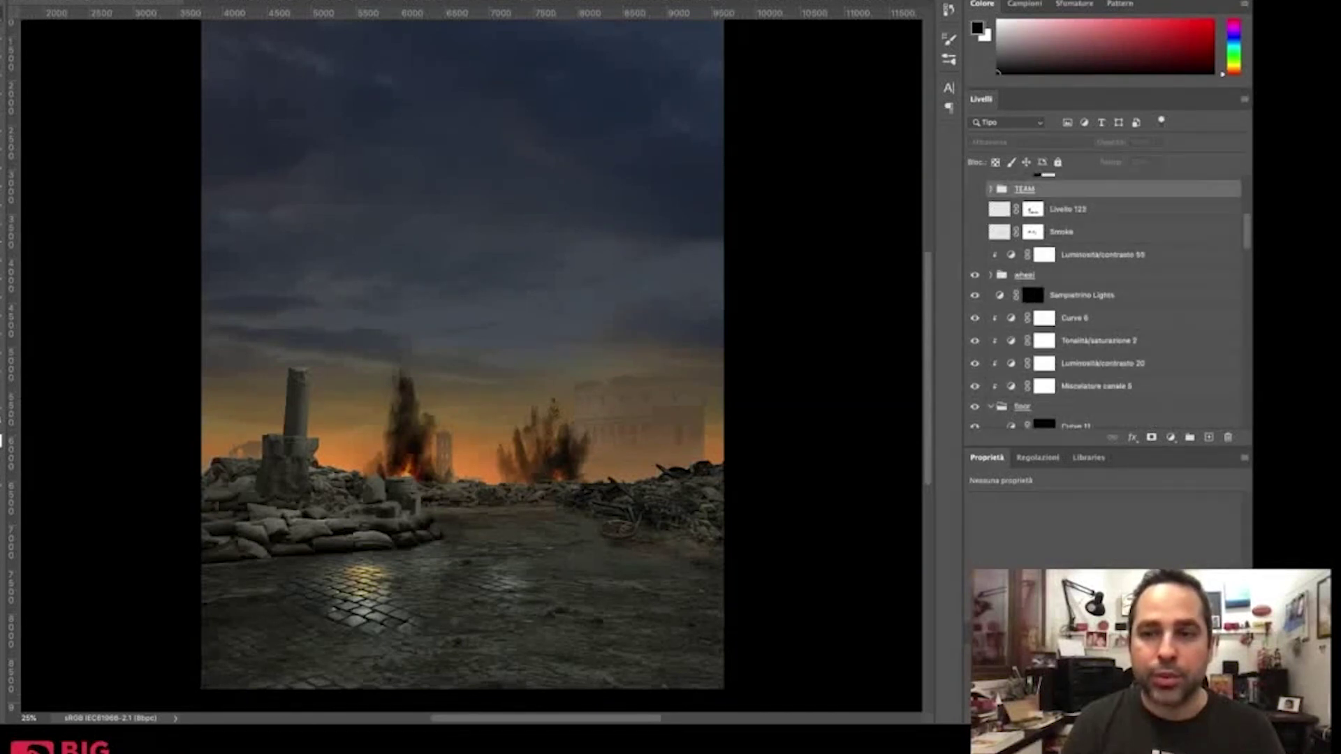
{"action": "left_click", "coordinate": [975, 231]}
{"action": "left_click", "coordinate": [975, 209]}
{"action": "scroll", "coordinate": [1042, 296], "scroll_direction": "up", "scroll_amount": 3}
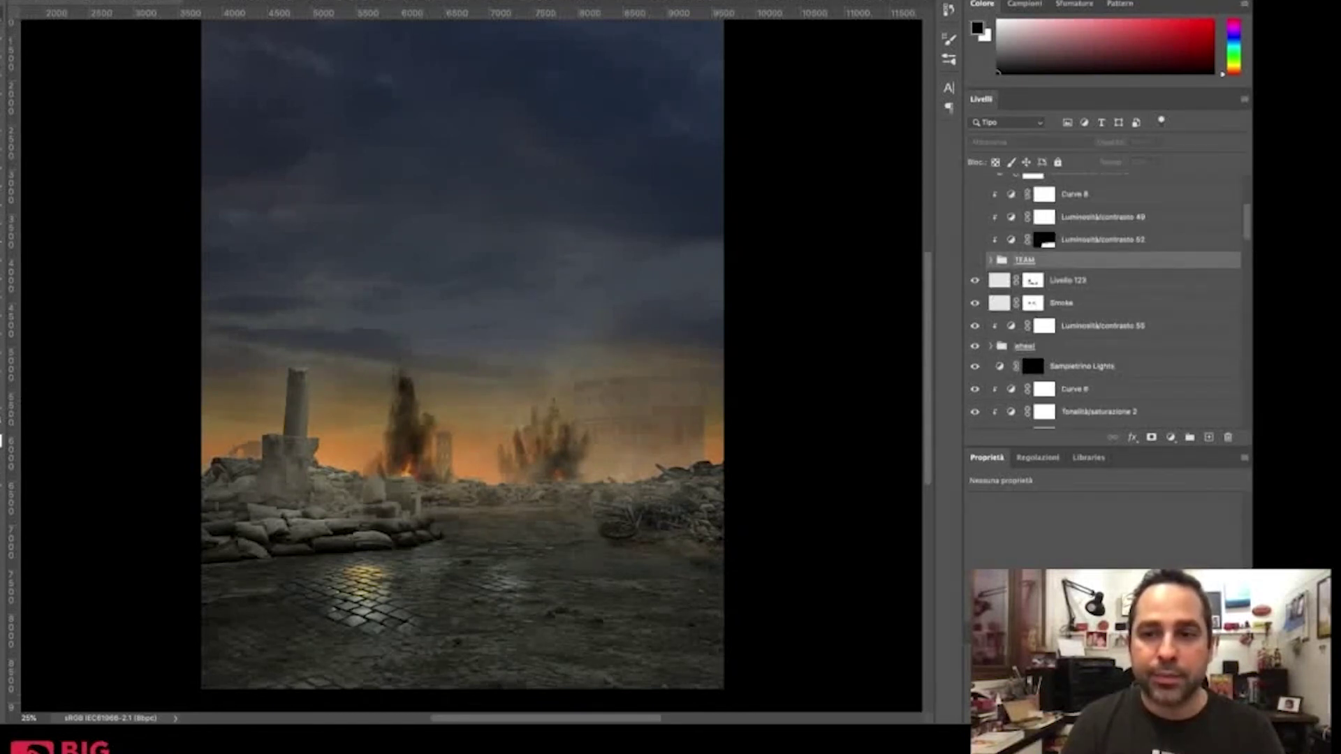
Step: Show the TEAM group of walking characters and expand both it and its nested TEAM group
{"action": "left_click", "coordinate": [975, 259]}
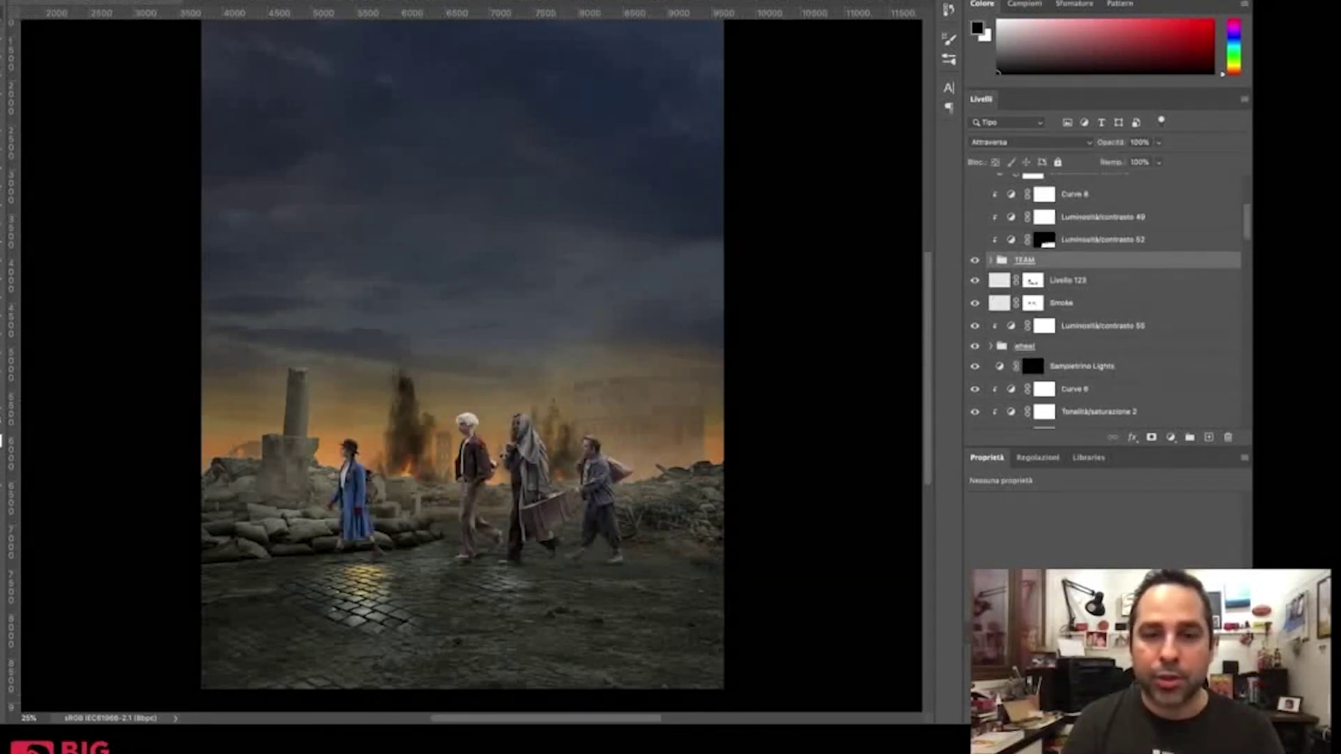
{"action": "left_click", "coordinate": [990, 260]}
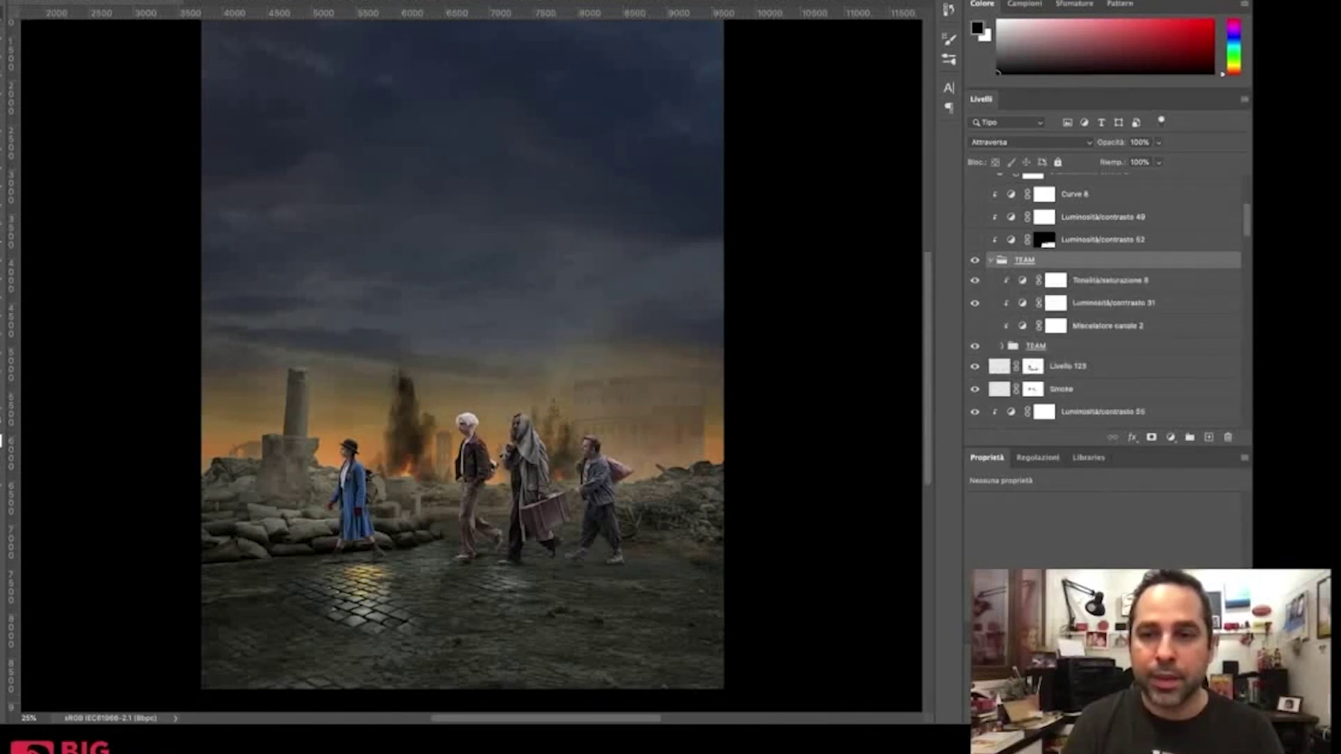
{"action": "scroll", "coordinate": [1105, 302], "scroll_direction": "down", "scroll_amount": 2}
{"action": "left_click", "coordinate": [1002, 305]}
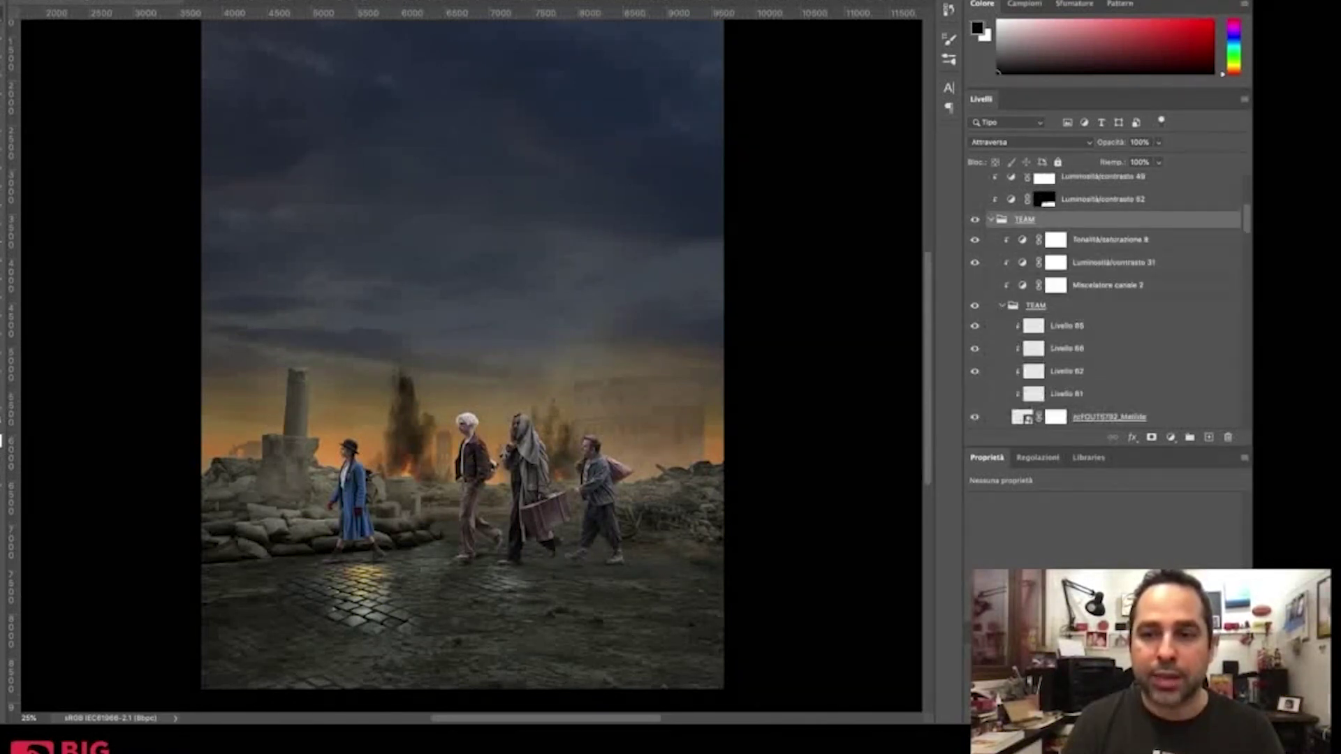
Step: Hide the Matilde and trio character layers in the nested TEAM group to compare the scene, and show both again
{"action": "scroll", "coordinate": [1110, 301], "scroll_direction": "down", "scroll_amount": 3}
{"action": "left_click", "coordinate": [975, 343]}
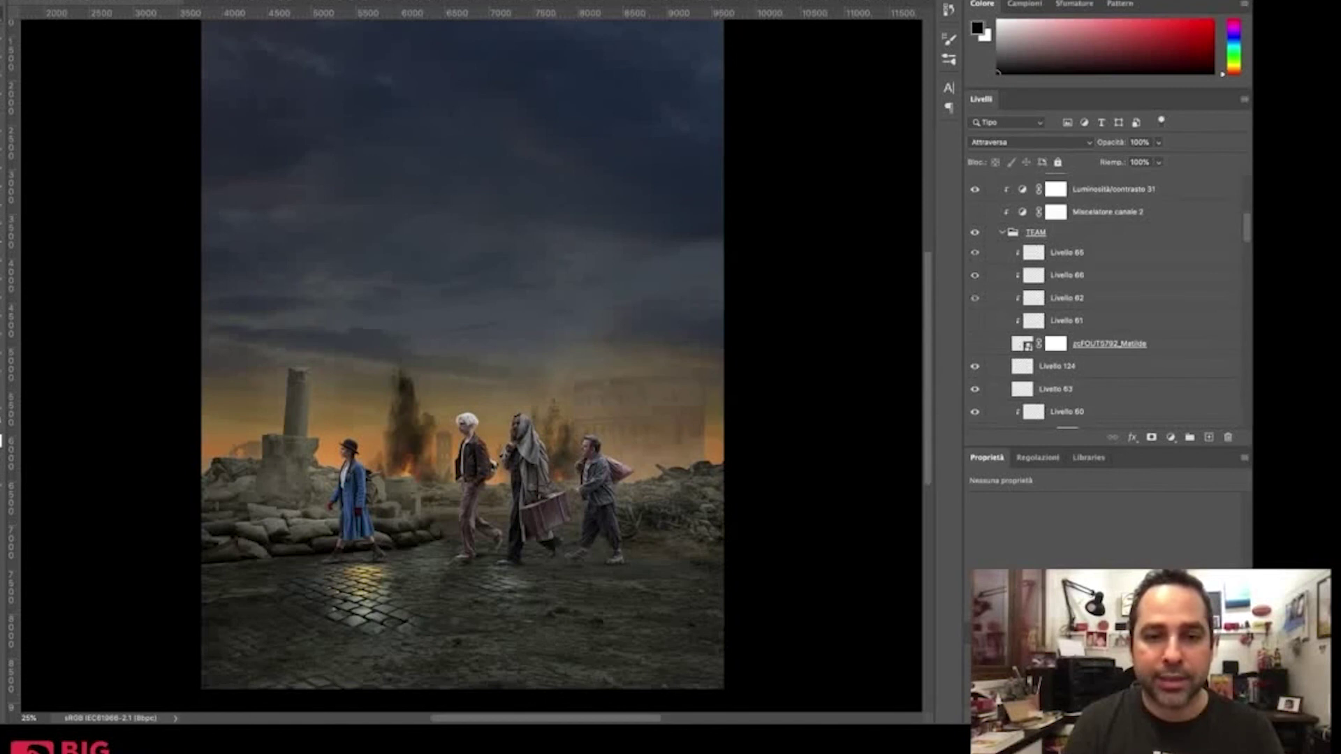
{"action": "scroll", "coordinate": [1105, 301], "scroll_direction": "down", "scroll_amount": 3}
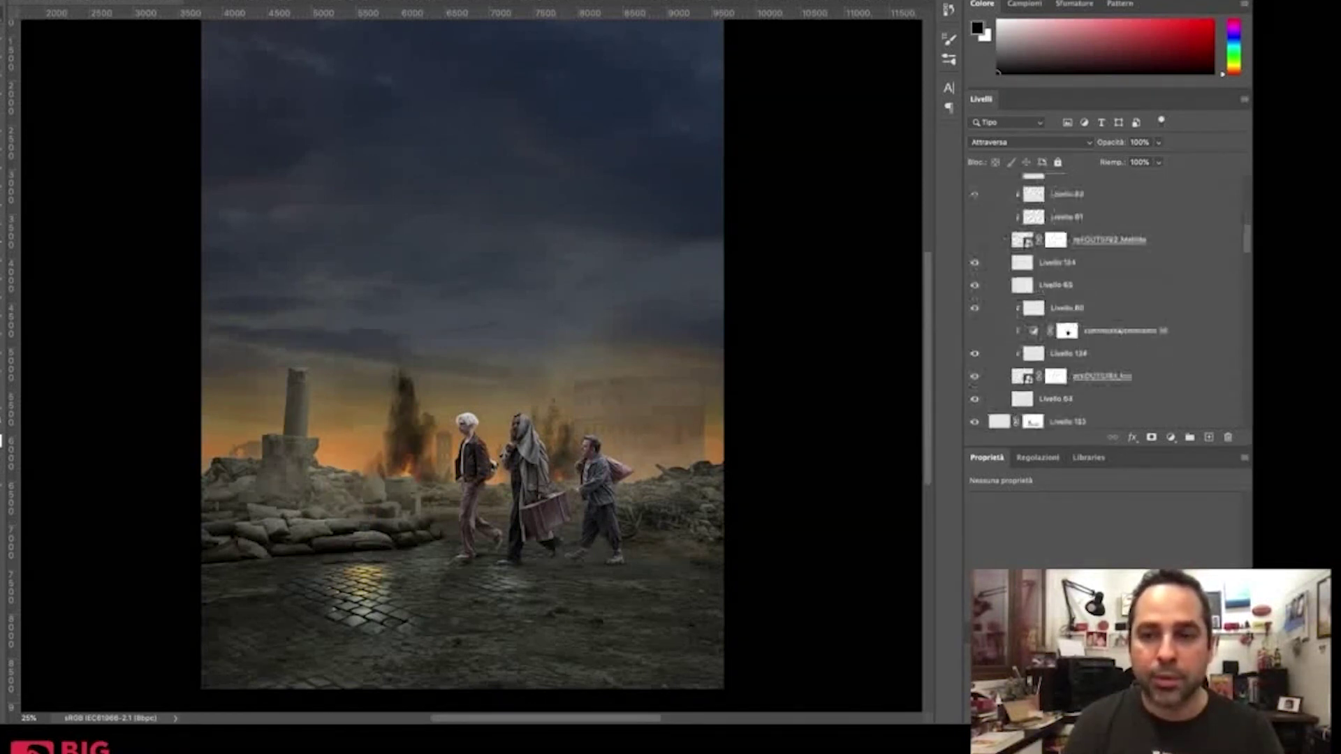
{"action": "left_click", "coordinate": [975, 367]}
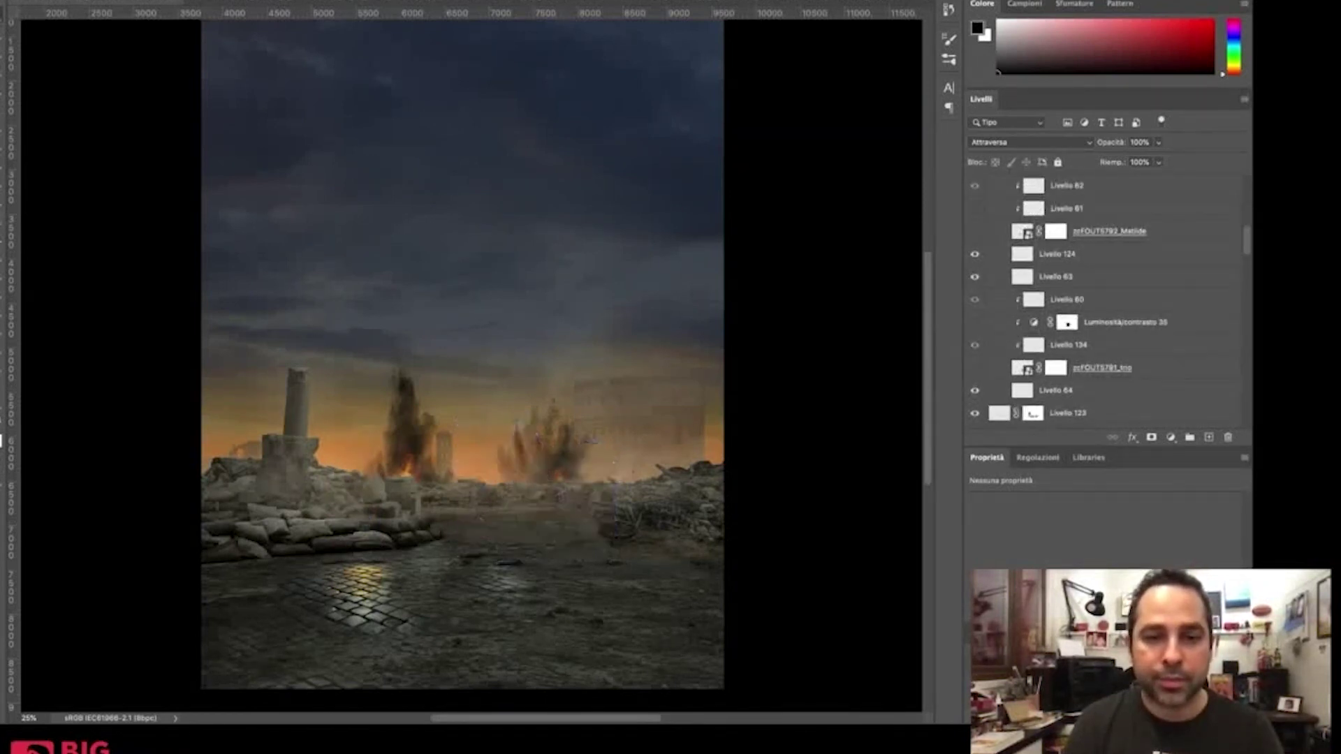
{"action": "left_click", "coordinate": [975, 368]}
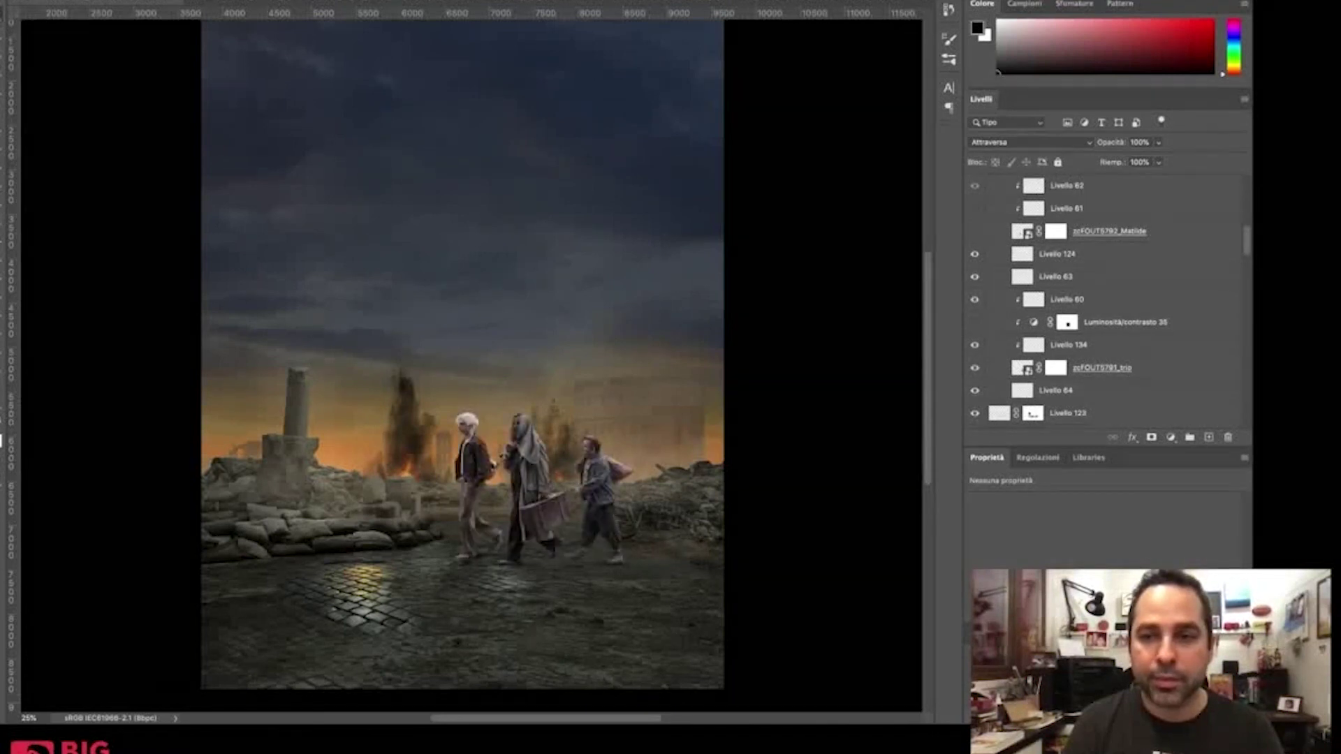
{"action": "scroll", "coordinate": [1106, 300], "scroll_direction": "up", "scroll_amount": 3}
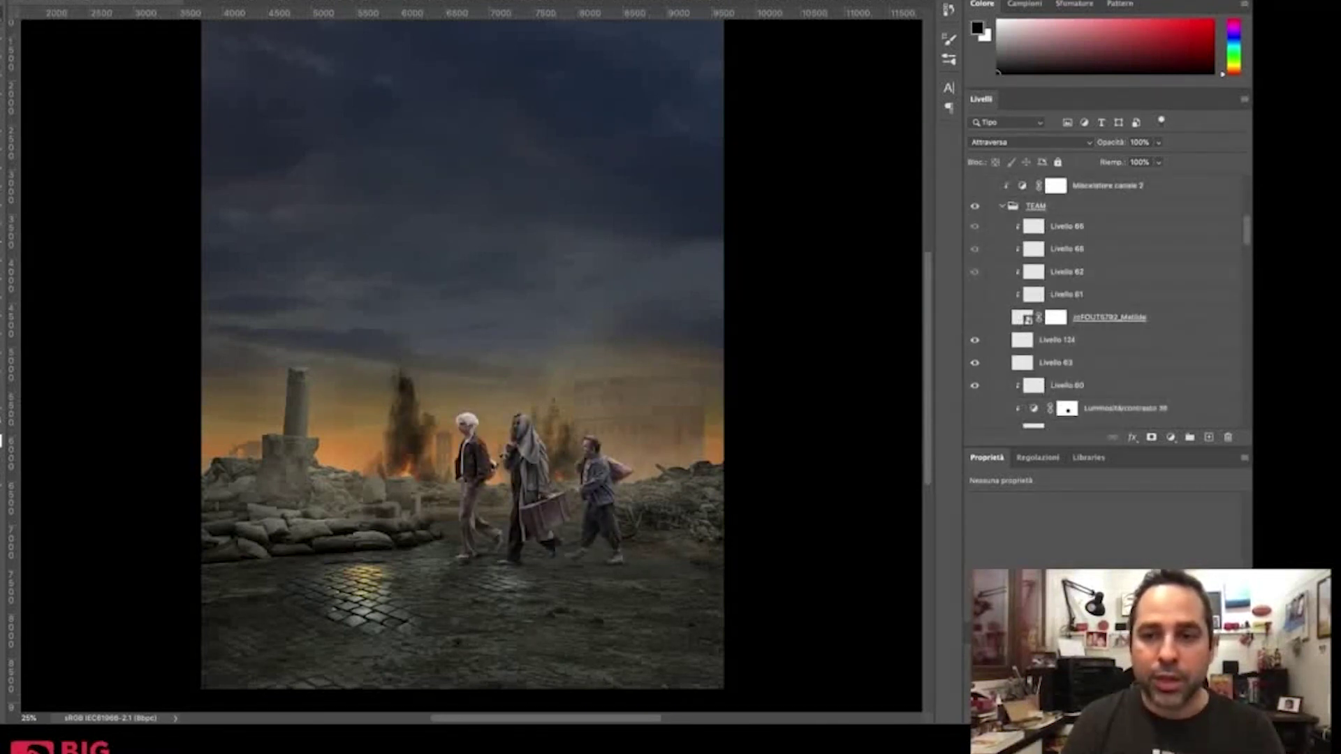
{"action": "left_click", "coordinate": [975, 317]}
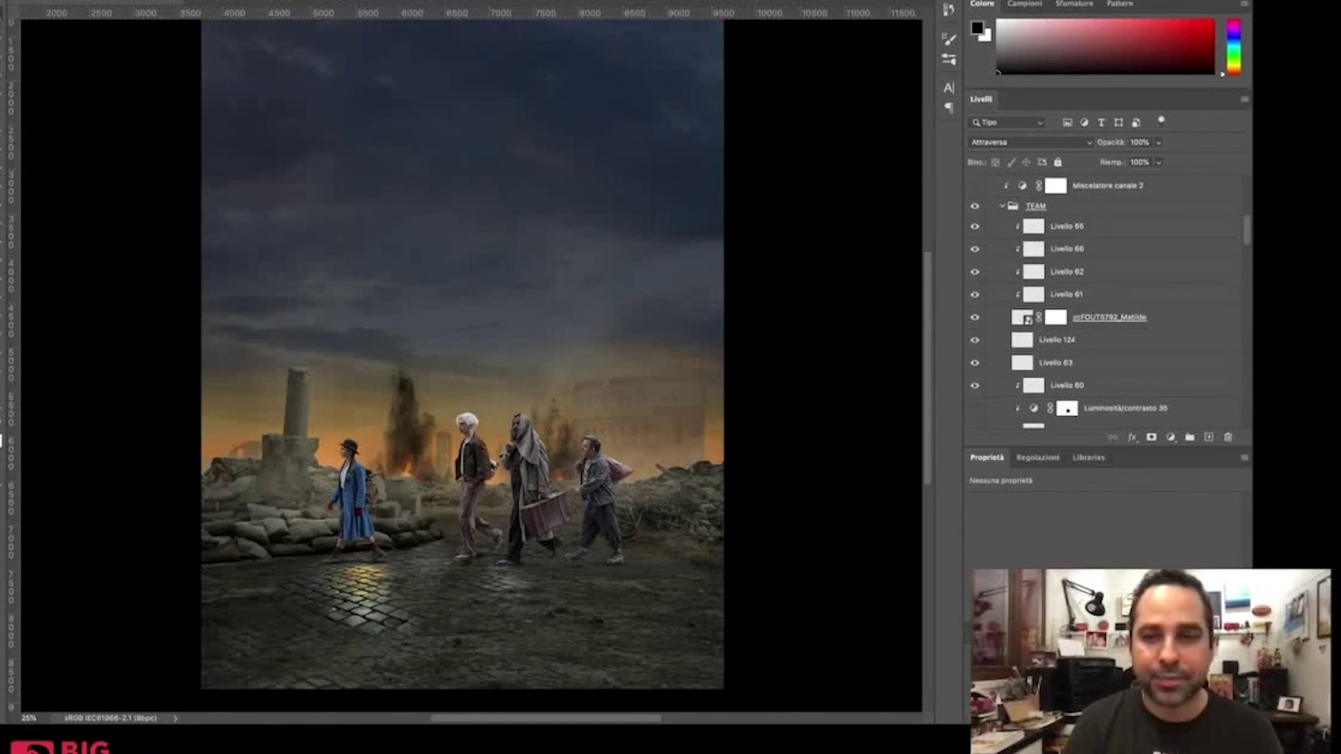
Step: Show Miscelatore canale 2 in the TEAM group and the adjustments above the group from Luminosità/contrasto 52 up to Bilanciamento colore 2
{"action": "scroll", "coordinate": [1105, 300], "scroll_direction": "up", "scroll_amount": 3}
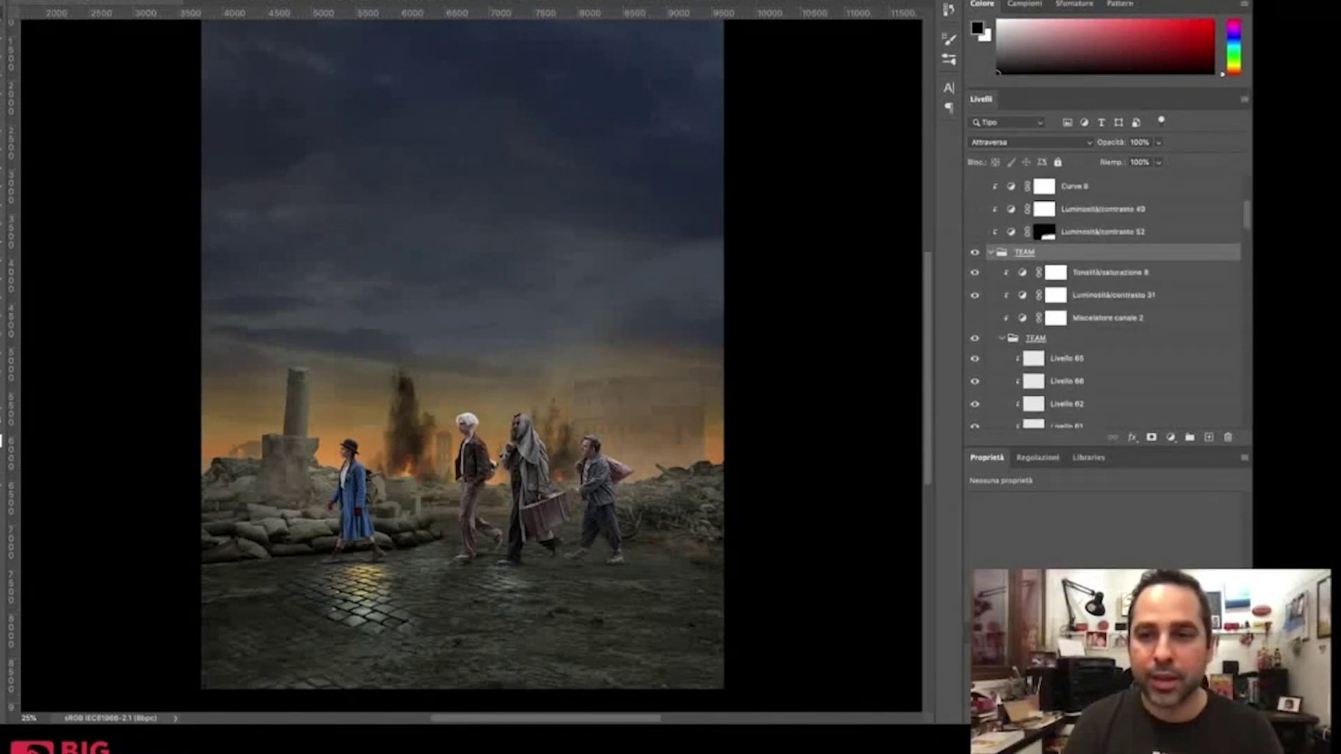
{"action": "left_click", "coordinate": [975, 318]}
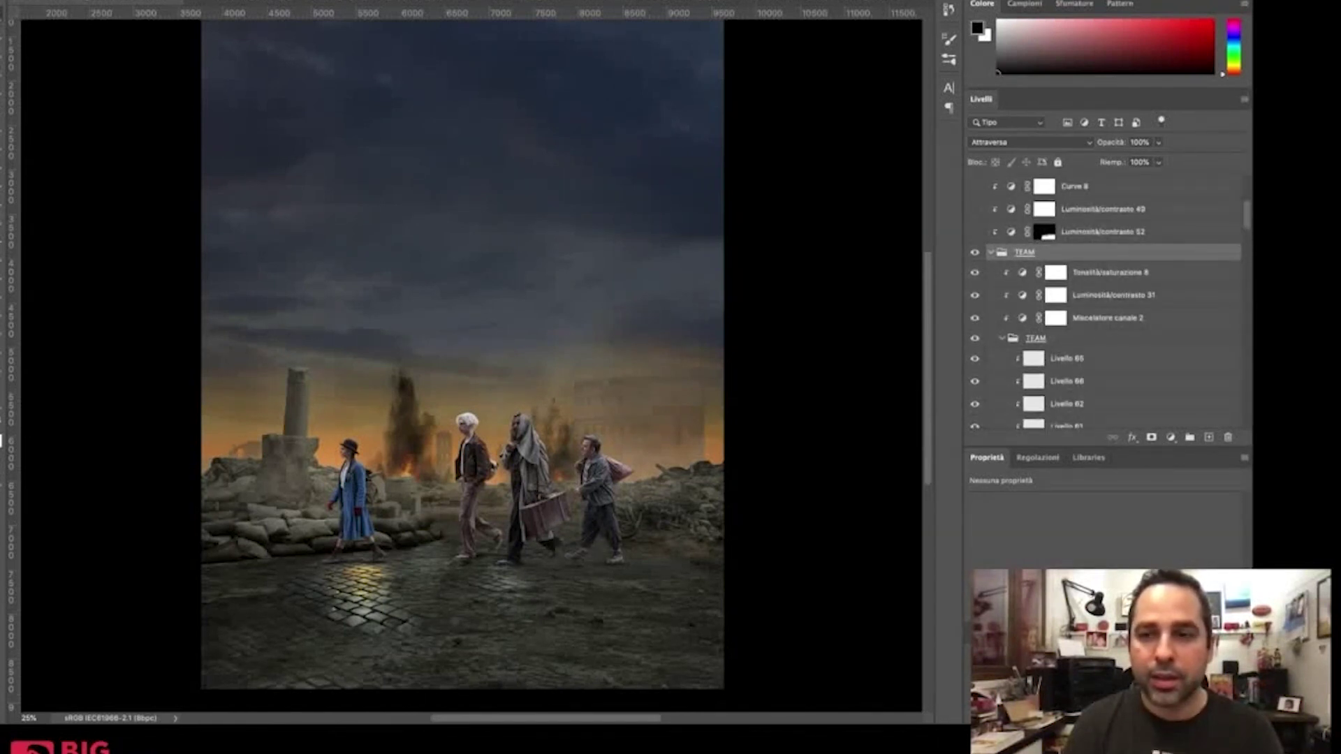
{"action": "scroll", "coordinate": [1105, 301], "scroll_direction": "up", "scroll_amount": 2}
{"action": "left_click_drag", "start_coordinate": [975, 300], "coordinate": [975, 231]}
{"action": "scroll", "coordinate": [1105, 301], "scroll_direction": "up", "scroll_amount": 2}
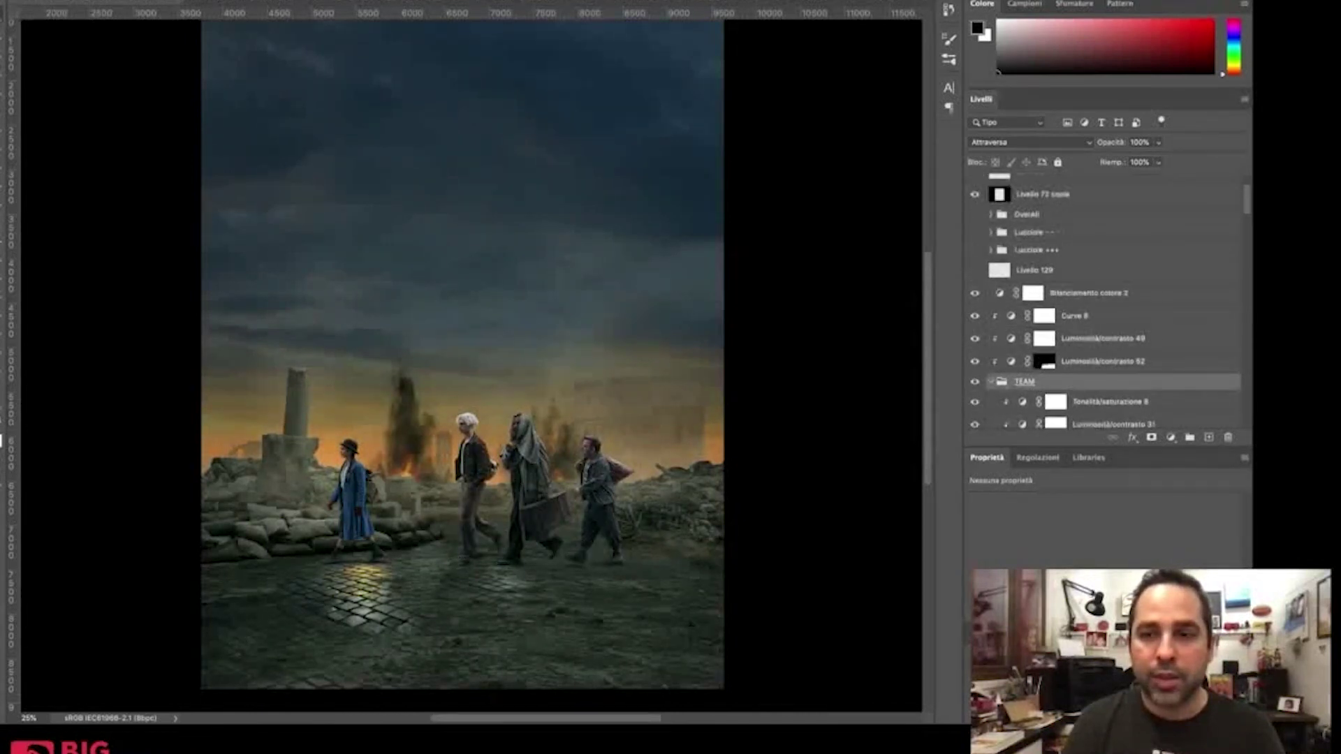
Step: Show Livello 129, both Lucciole groups and the OverAll group above the colour balance adjustment
{"action": "left_click", "coordinate": [976, 281]}
{"action": "left_click", "coordinate": [975, 260]}
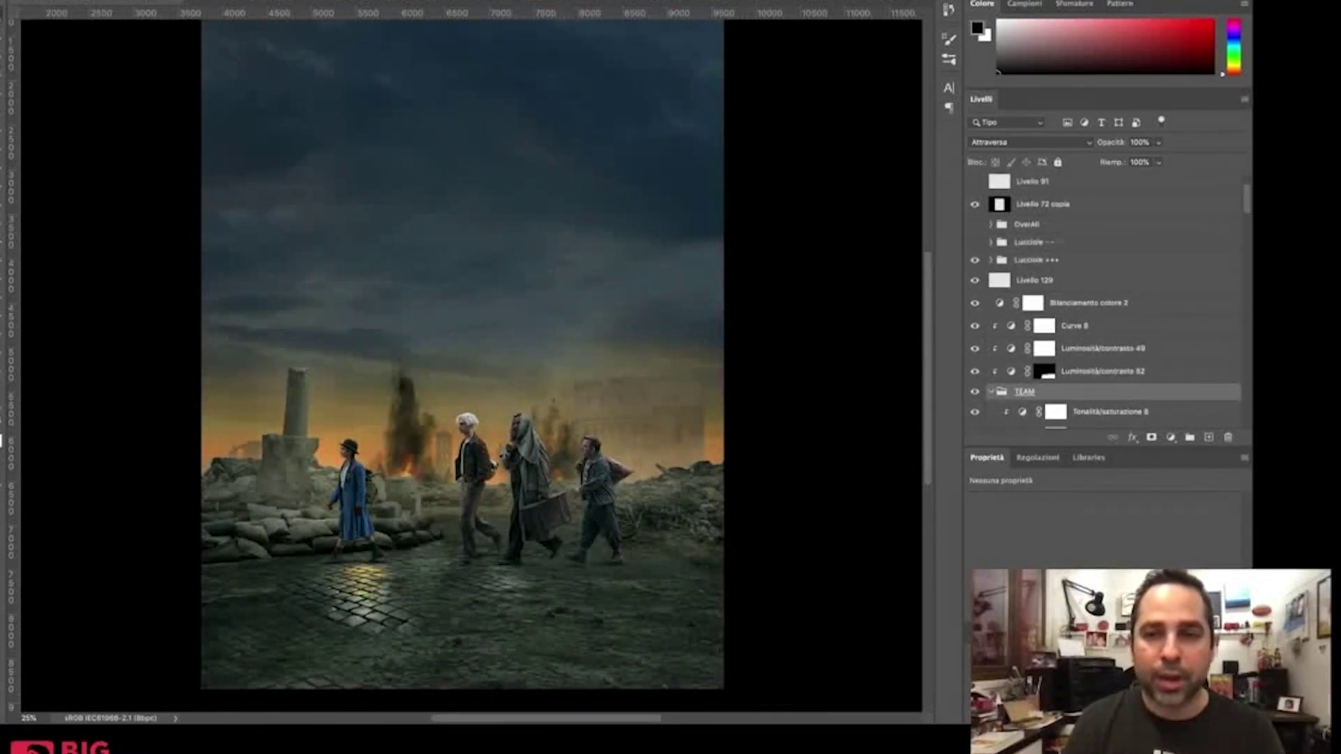
{"action": "left_click", "coordinate": [975, 242]}
{"action": "left_click", "coordinate": [975, 225]}
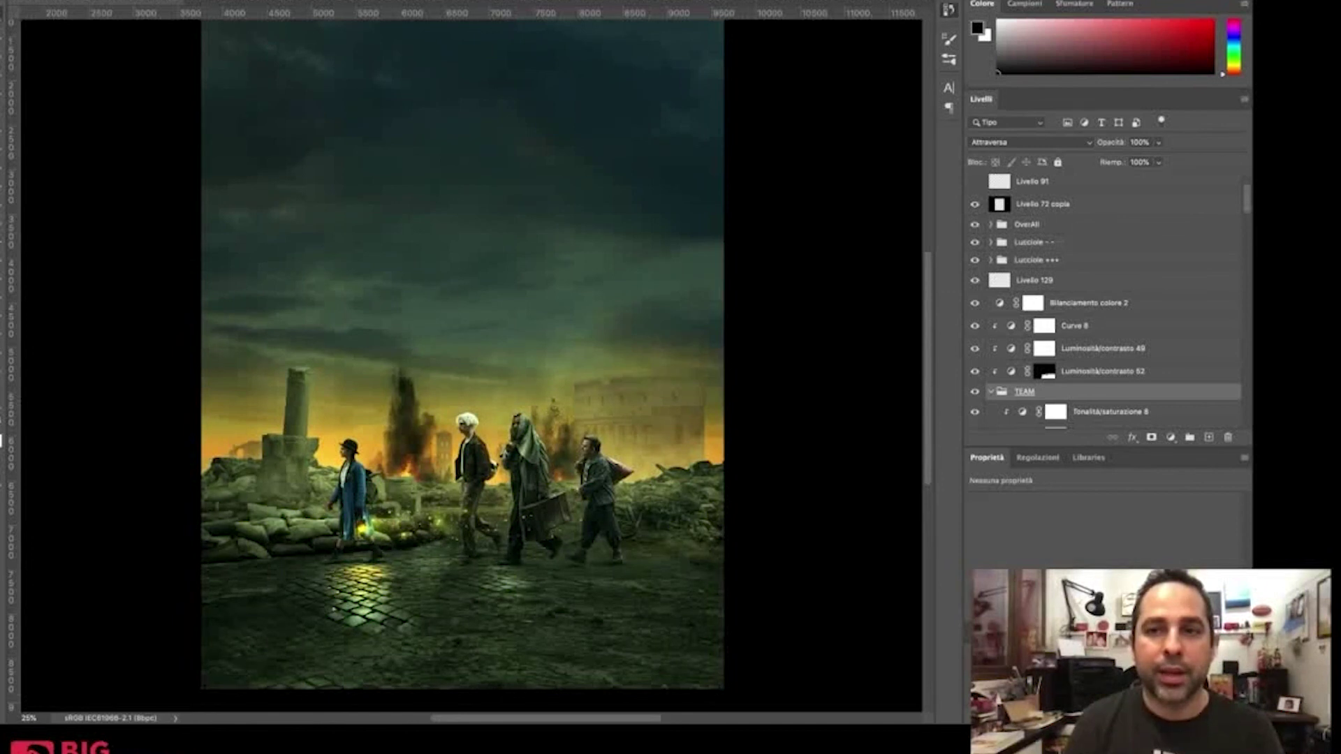
Step: Switch to the finished Freaks Out poster document with titles and view the whole poster
{"action": "left_click", "coordinate": [1055, 416]}
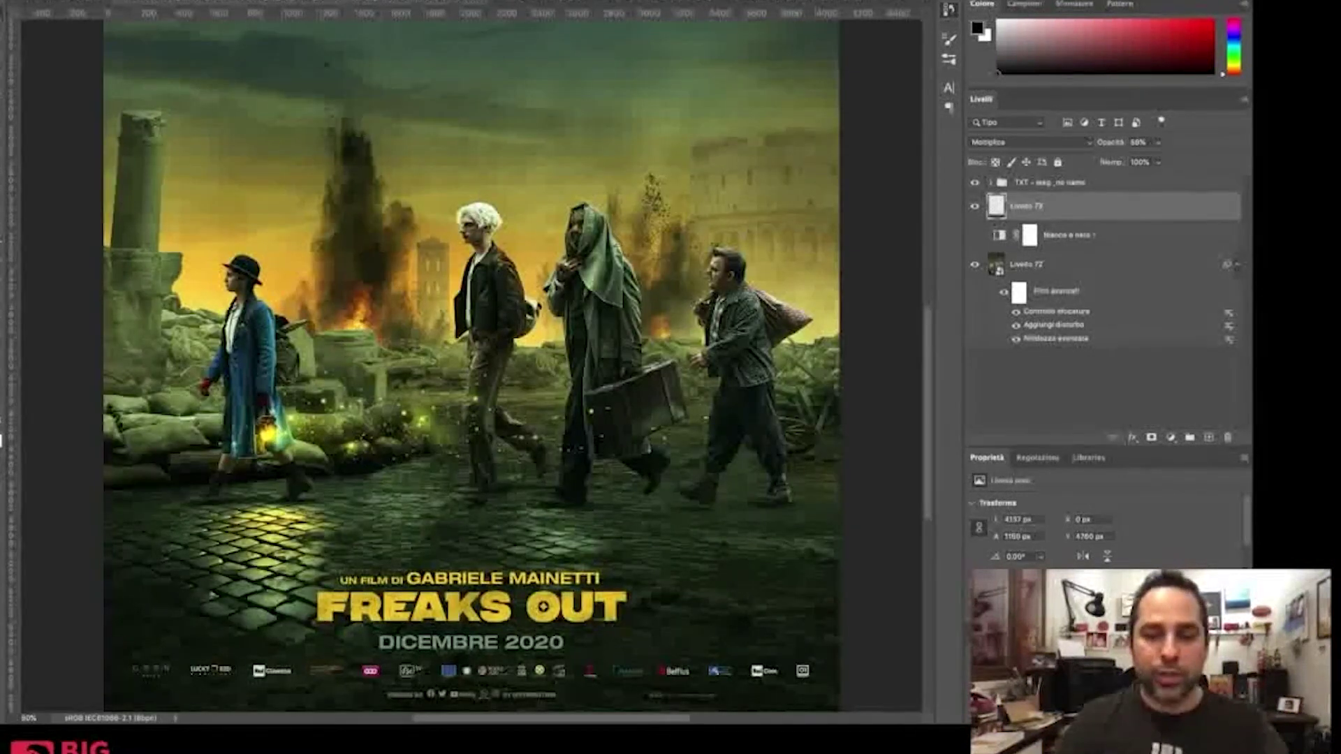
{"action": "key", "text": "super+minus"}
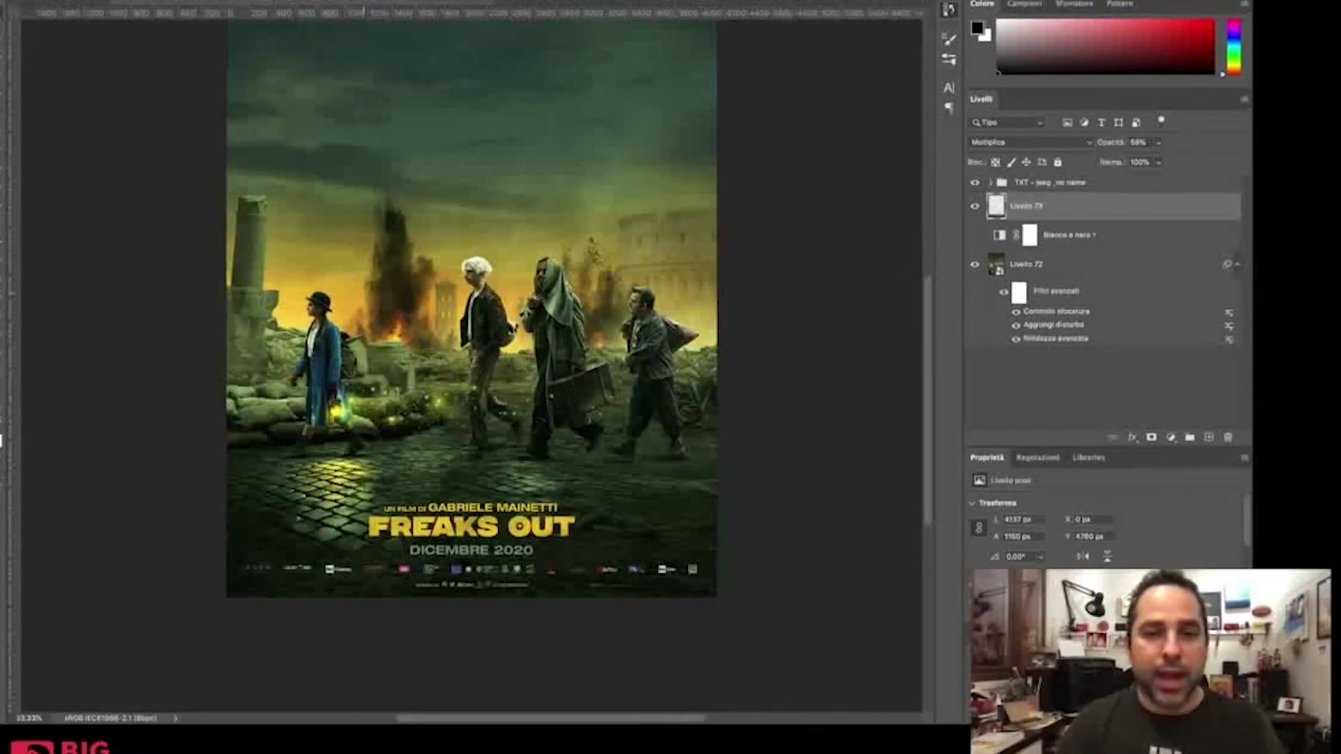
{"action": "key", "text": "super+z"}
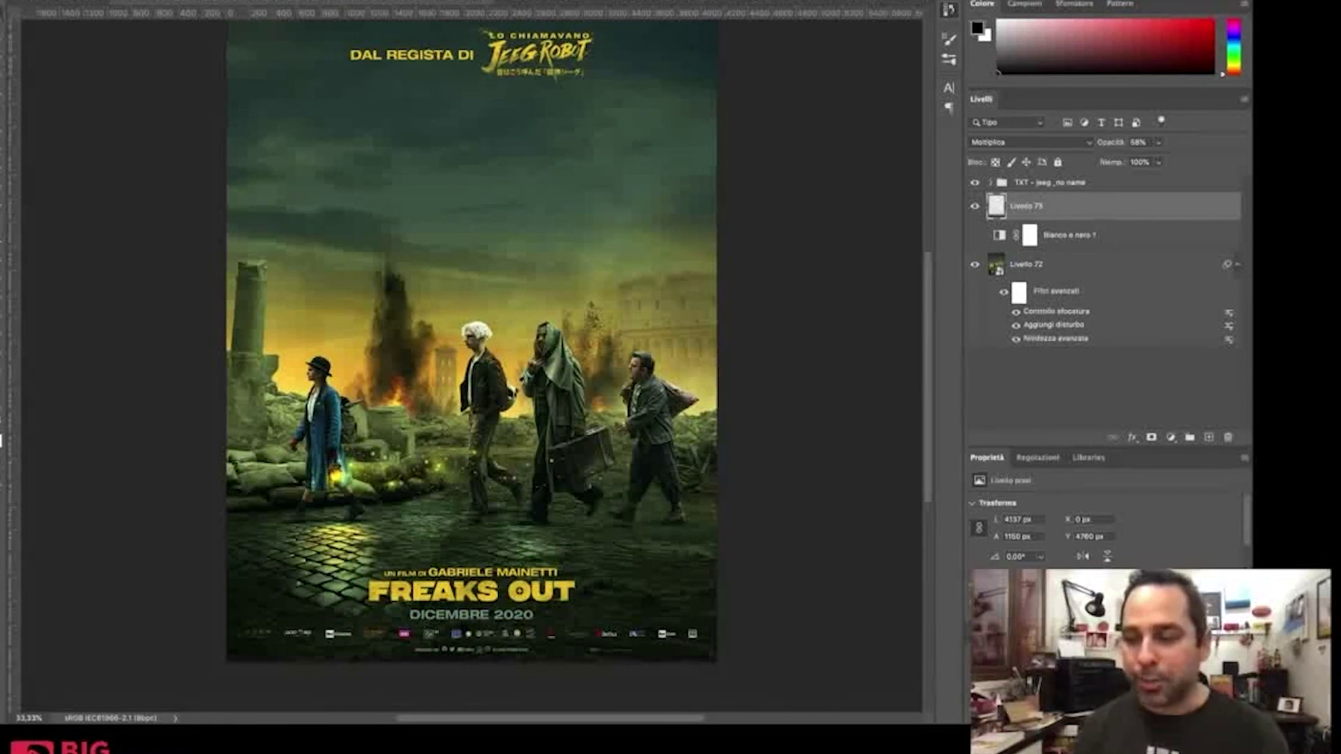